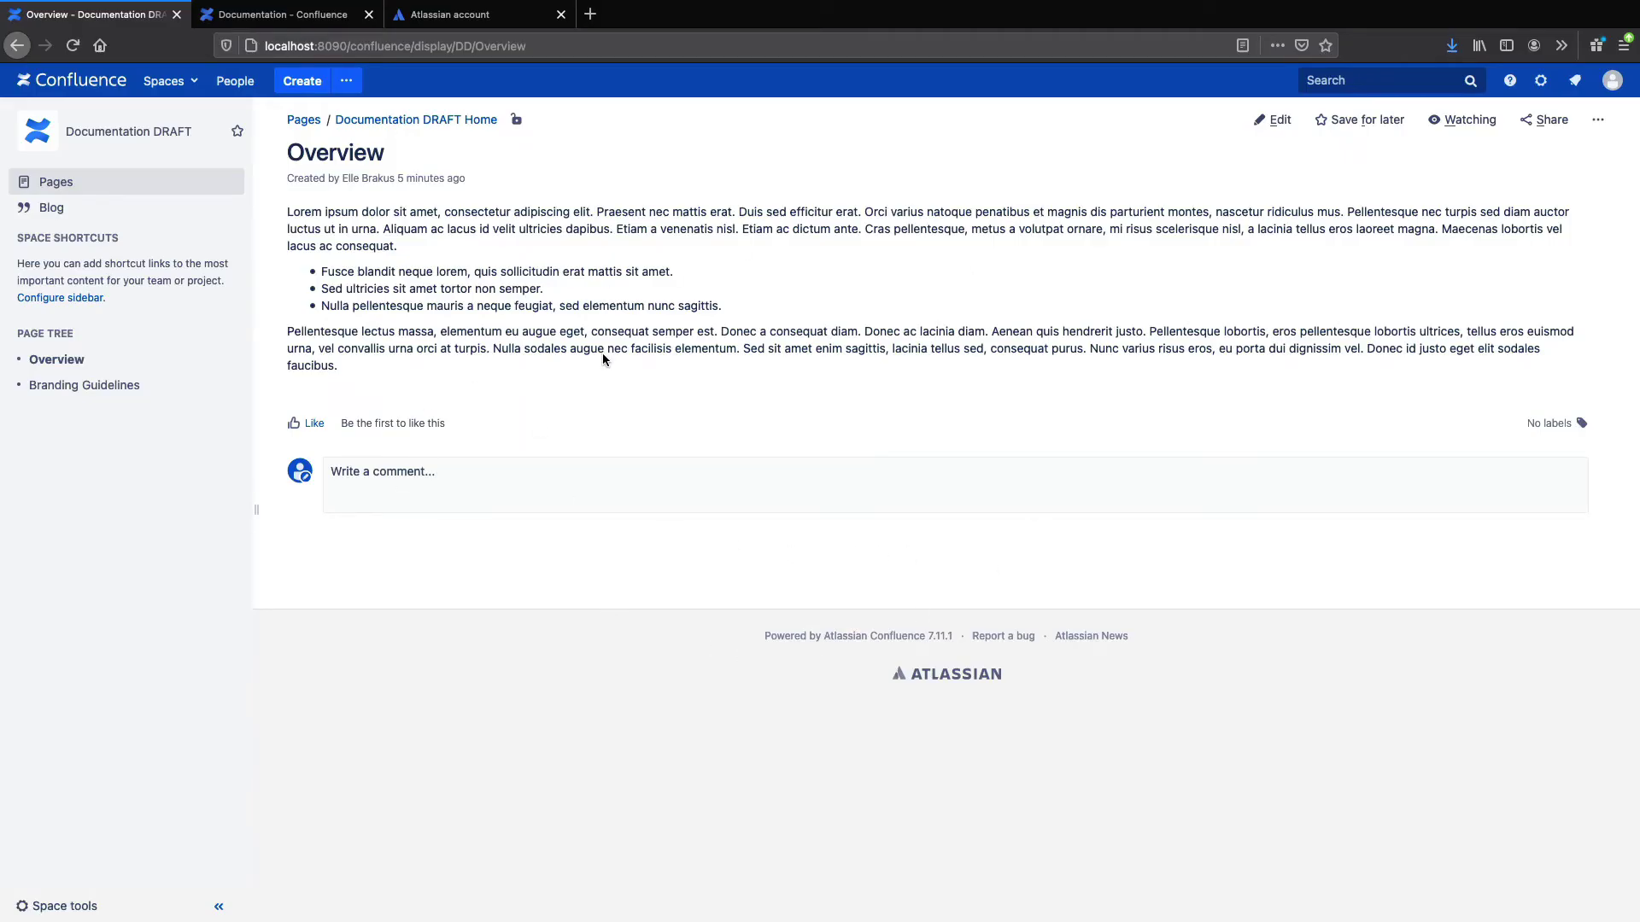
- Look over the recent spaces and the cloud Documentation space, then return to the server Overview page
{"action": "left_click", "coordinate": [189, 80]}
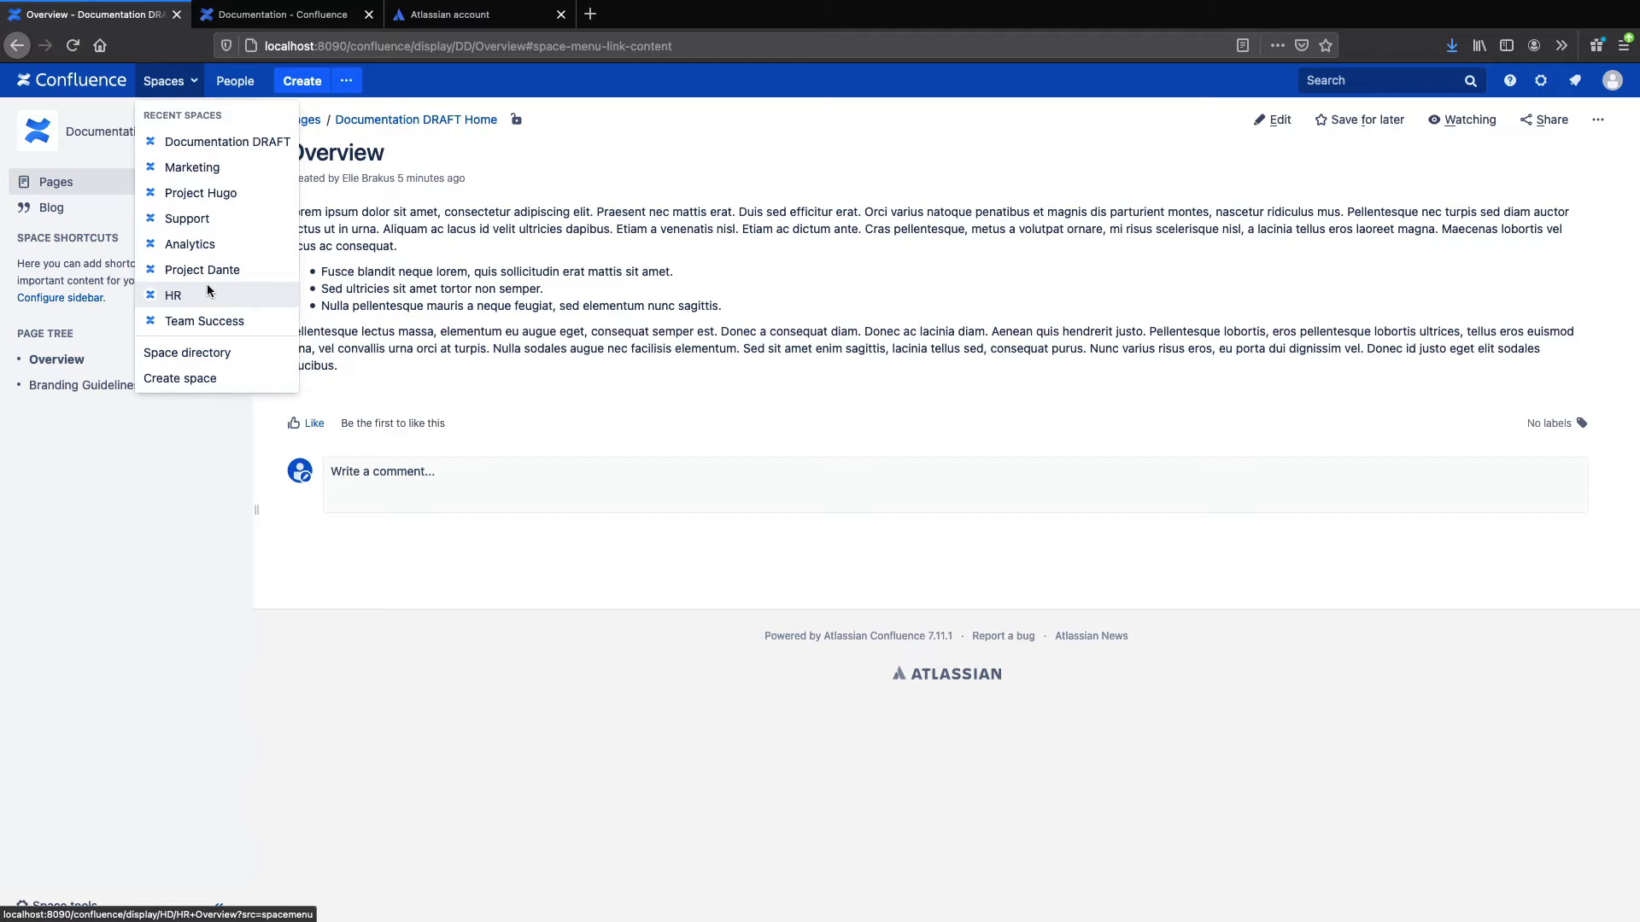
{"action": "left_click", "coordinate": [540, 329]}
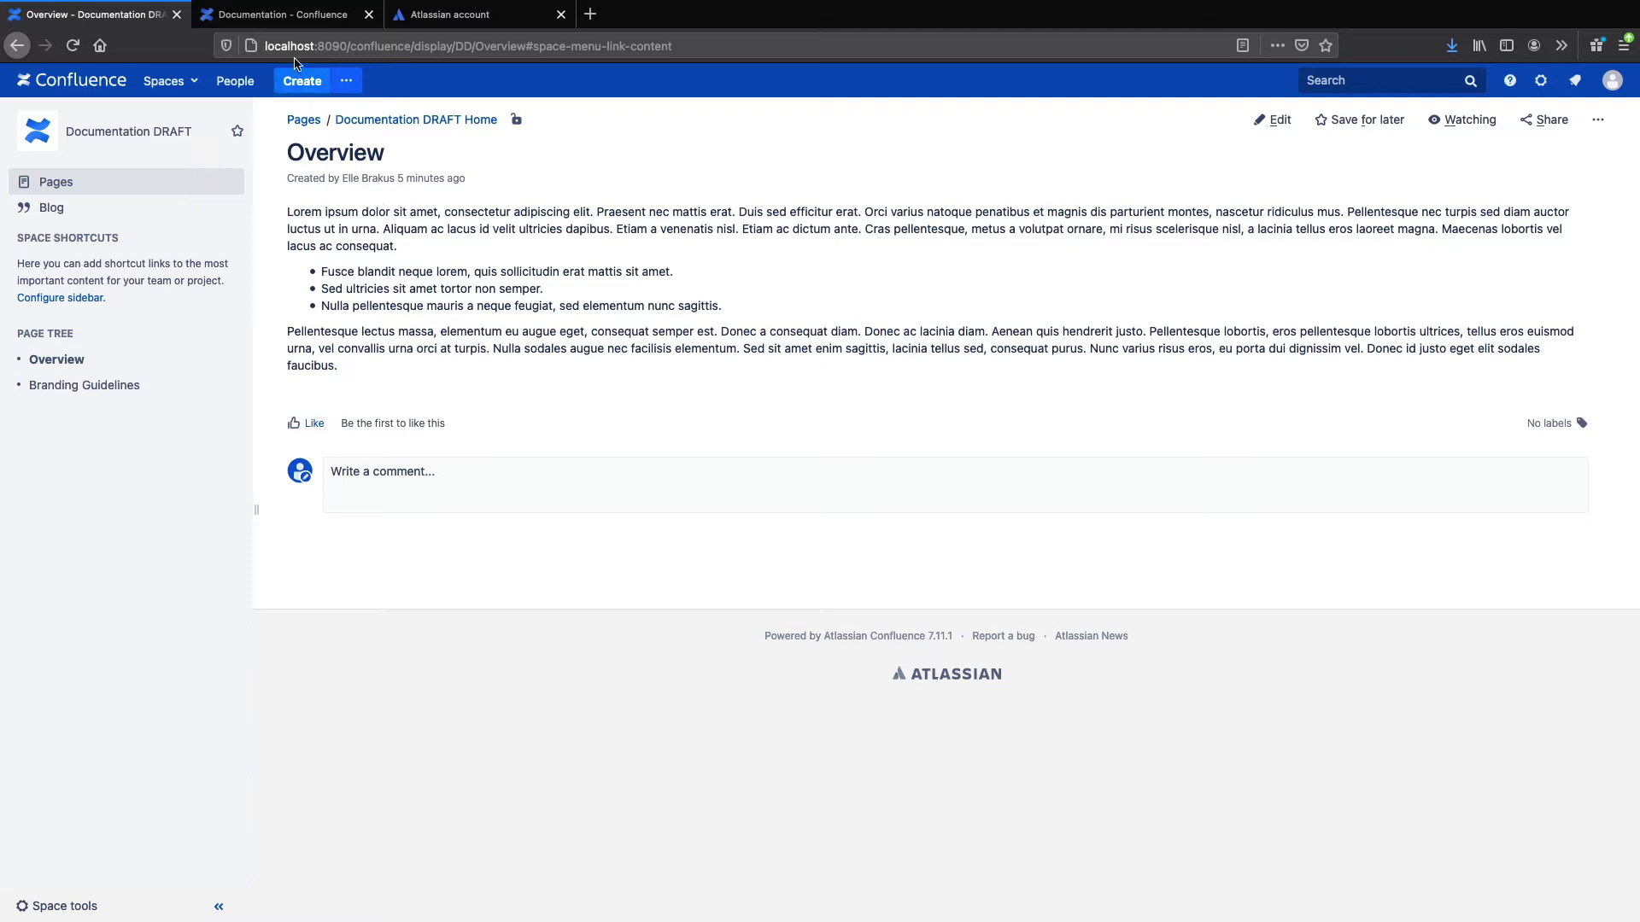
{"action": "left_click", "coordinate": [290, 17]}
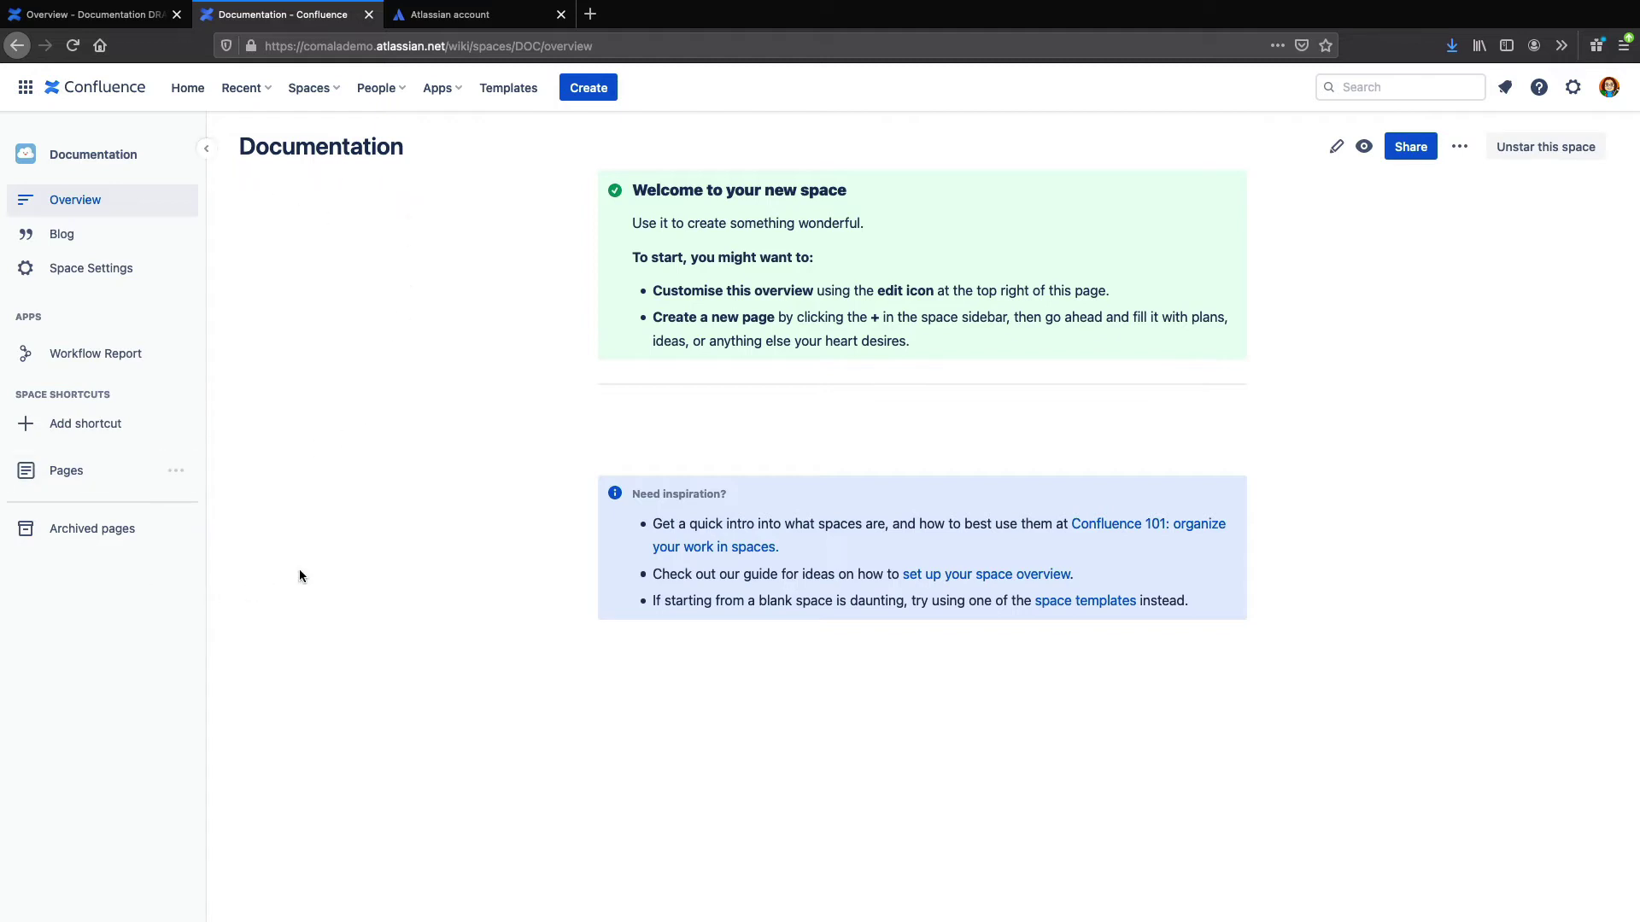
{"action": "left_click", "coordinate": [136, 24]}
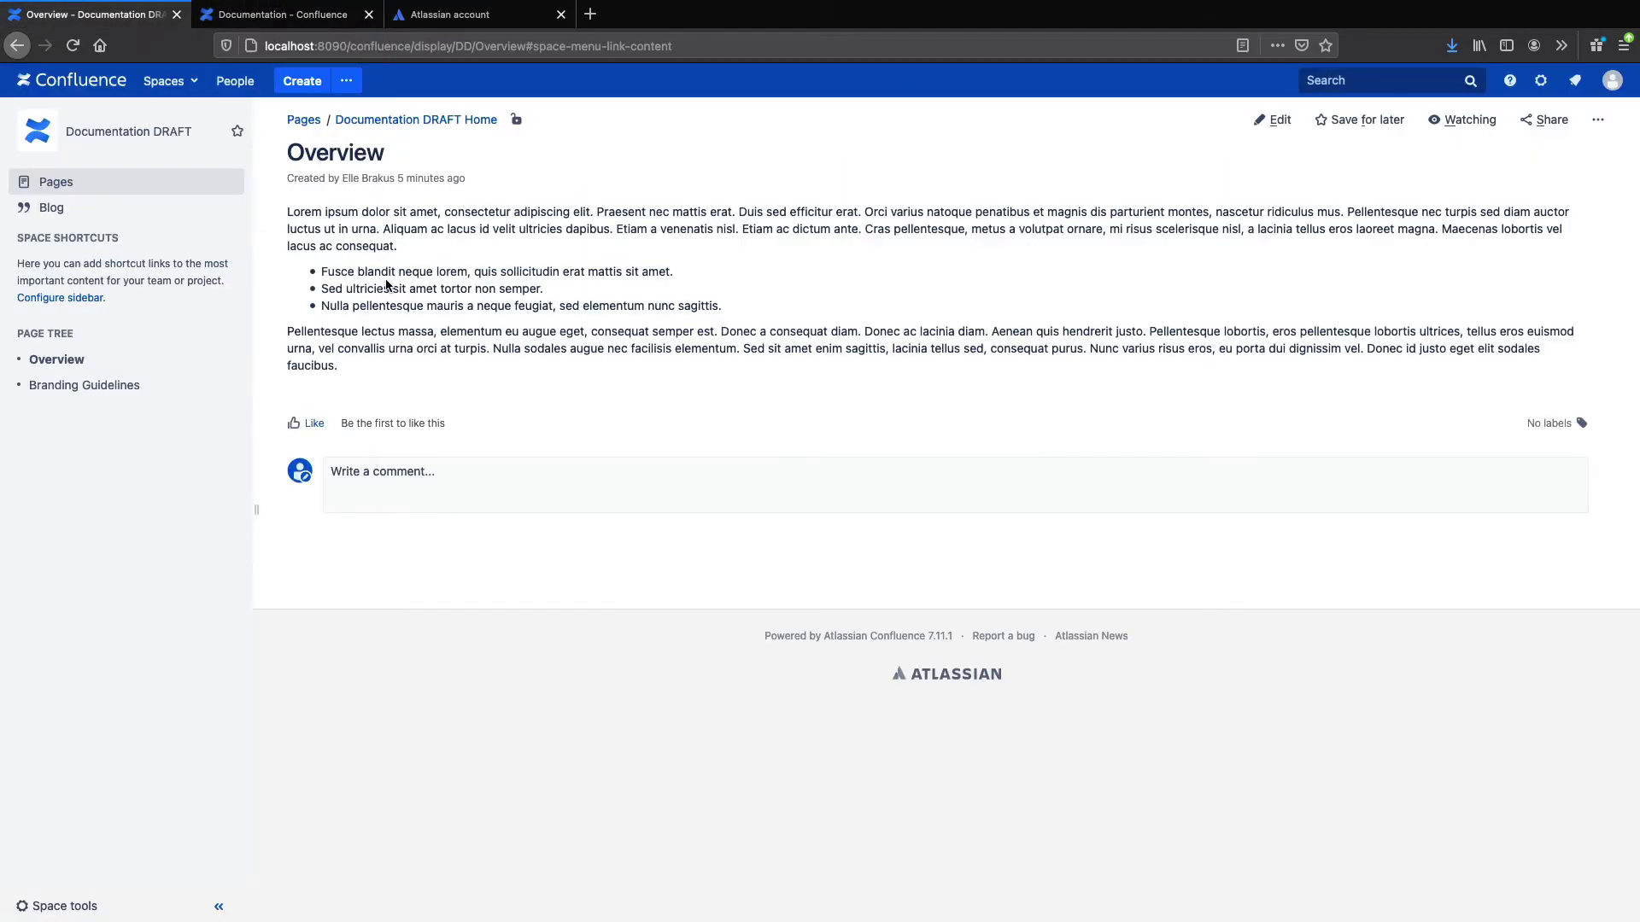
- Start a new Remote Publishing configuration from Document Management and name it CloudPub
{"action": "left_click", "coordinate": [72, 912]}
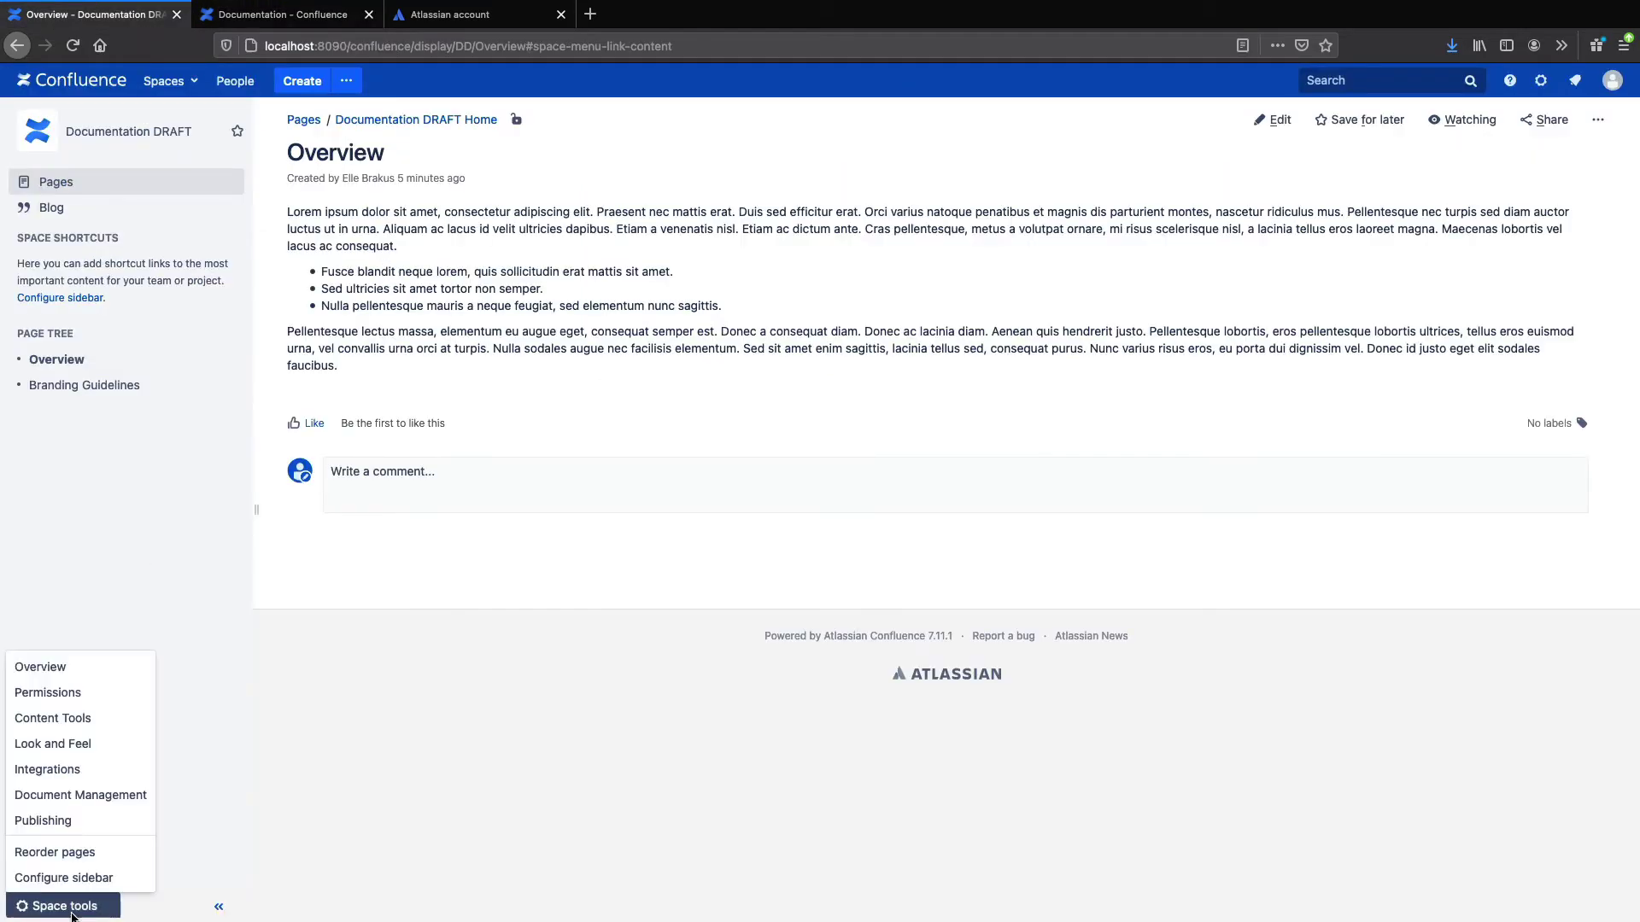
{"action": "left_click", "coordinate": [89, 797]}
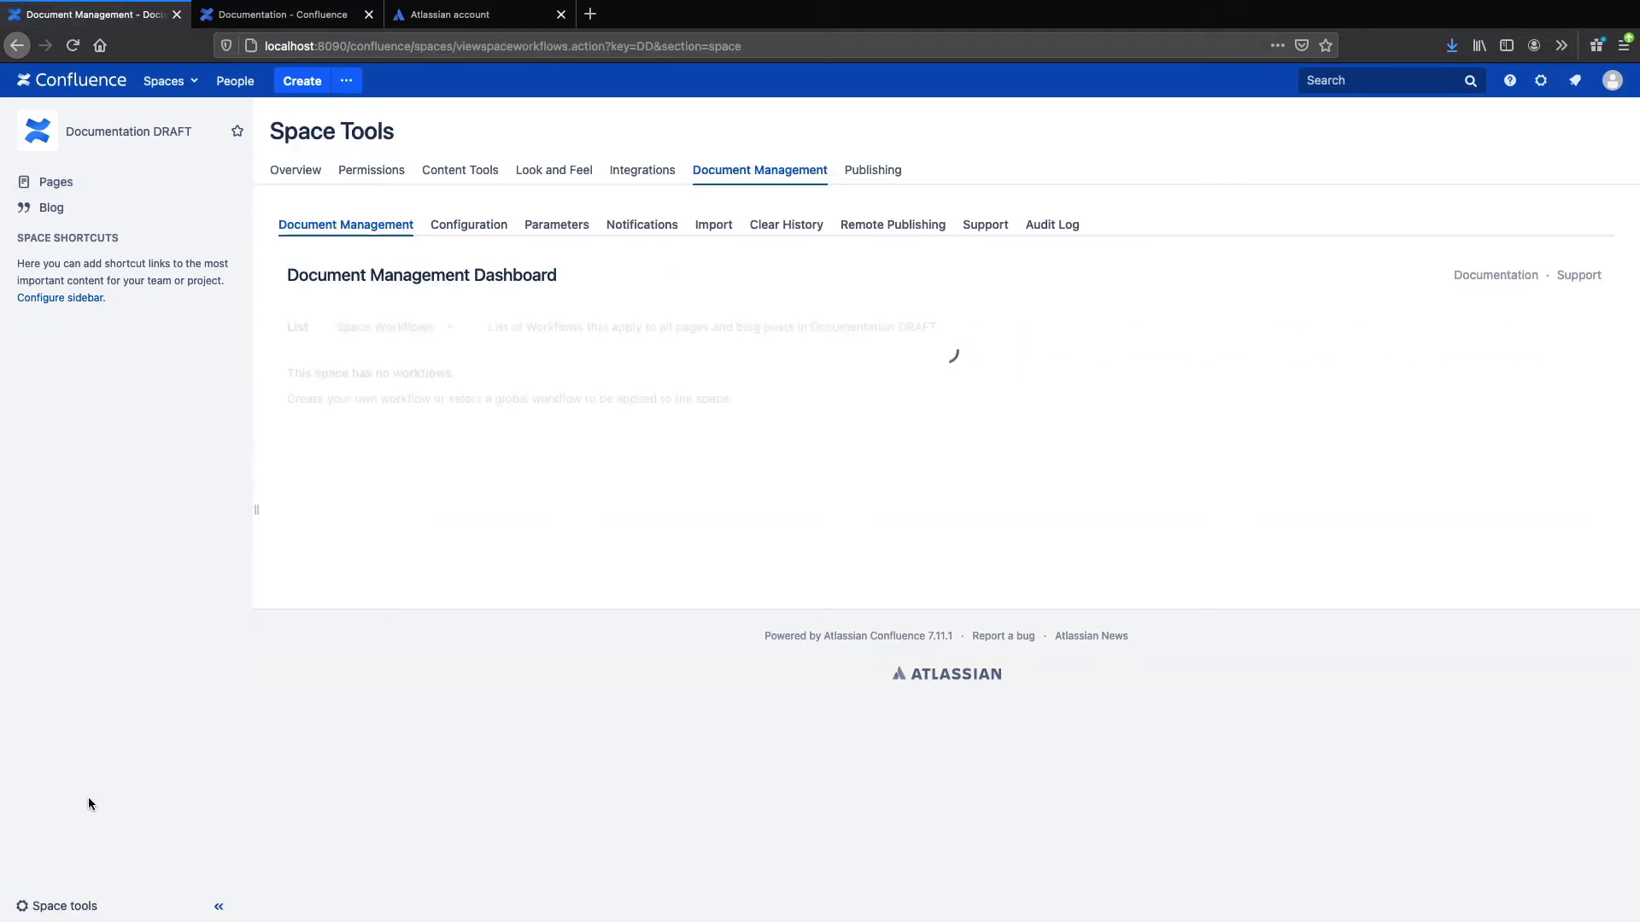
{"action": "left_click", "coordinate": [858, 222]}
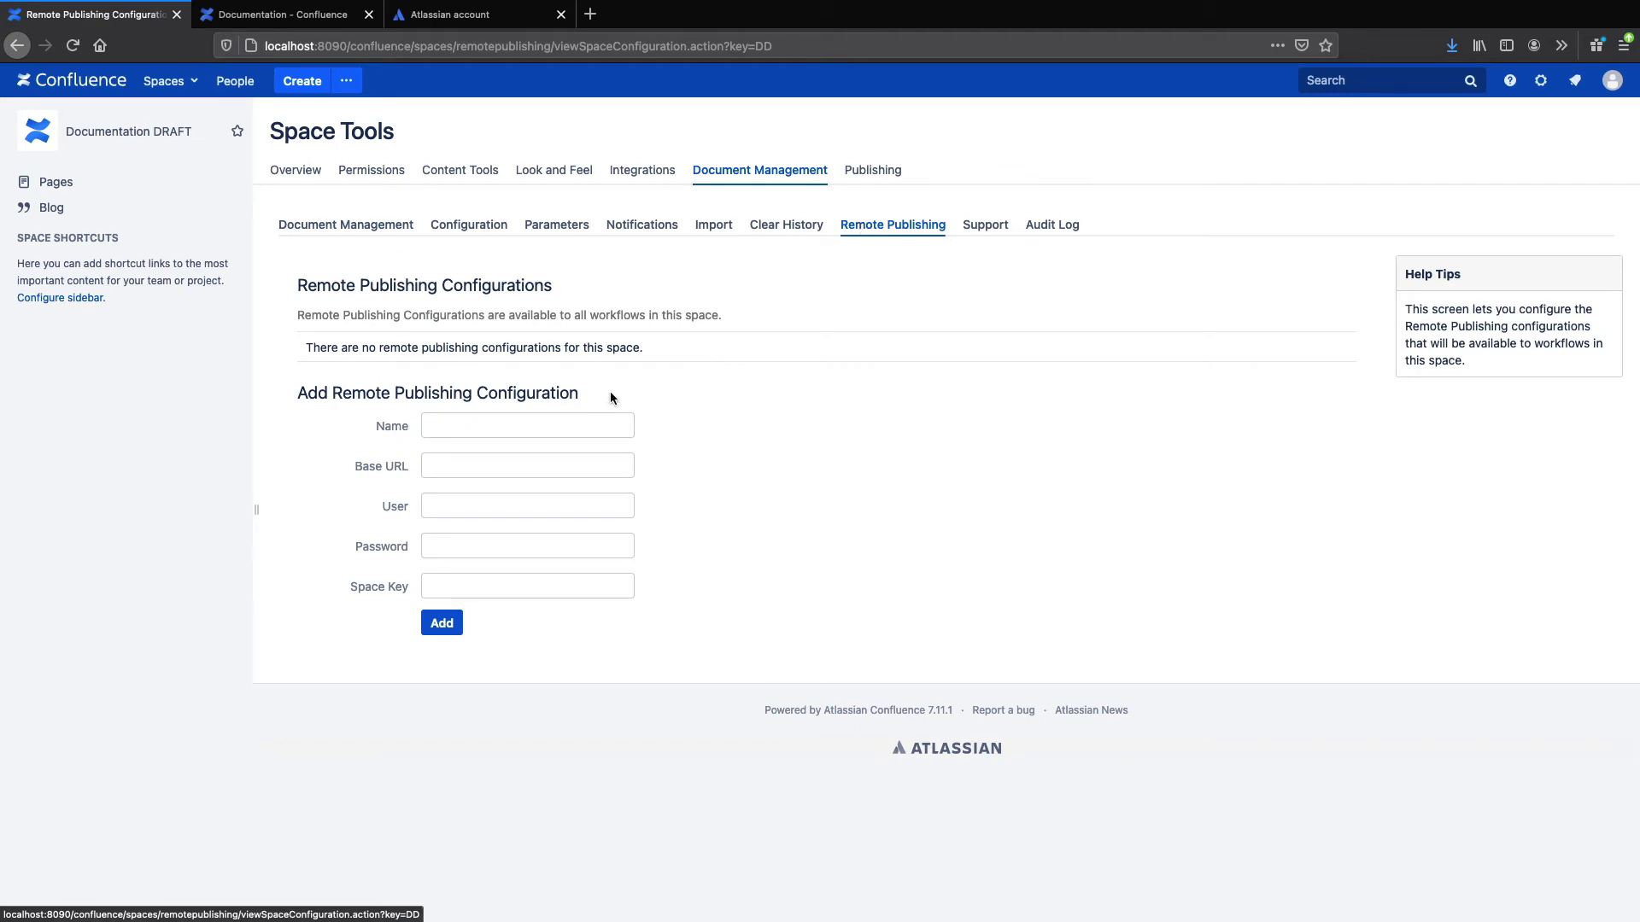
{"action": "left_click", "coordinate": [547, 425]}
{"action": "type", "text": "Clo"}
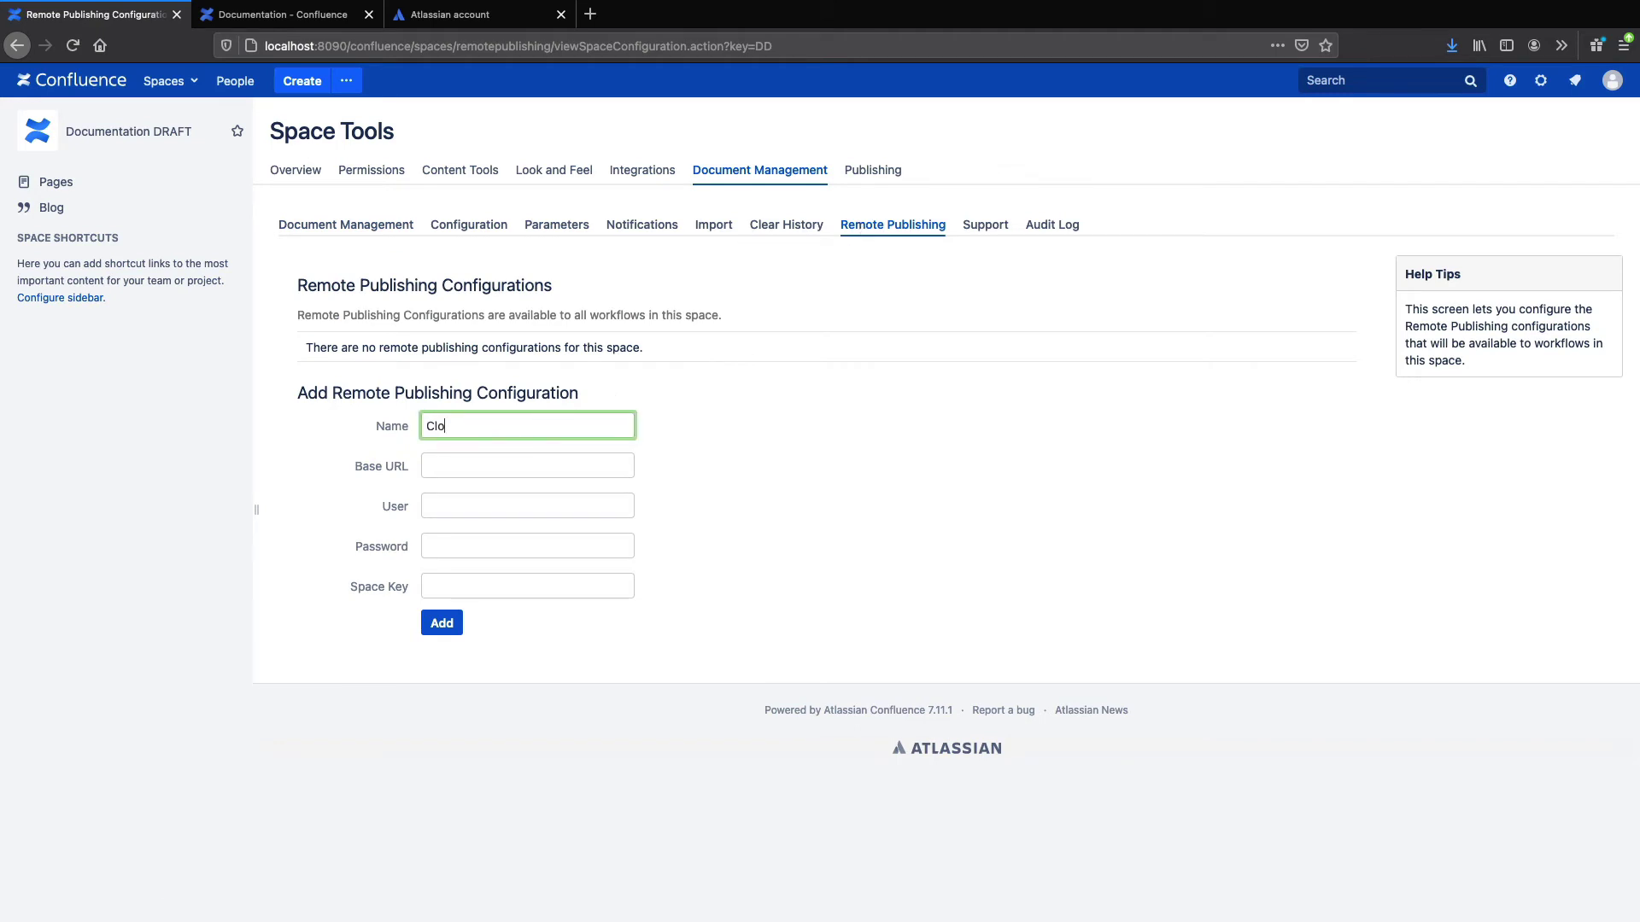
{"action": "type", "text": "udPub"}
{"action": "key", "text": "Tab"}
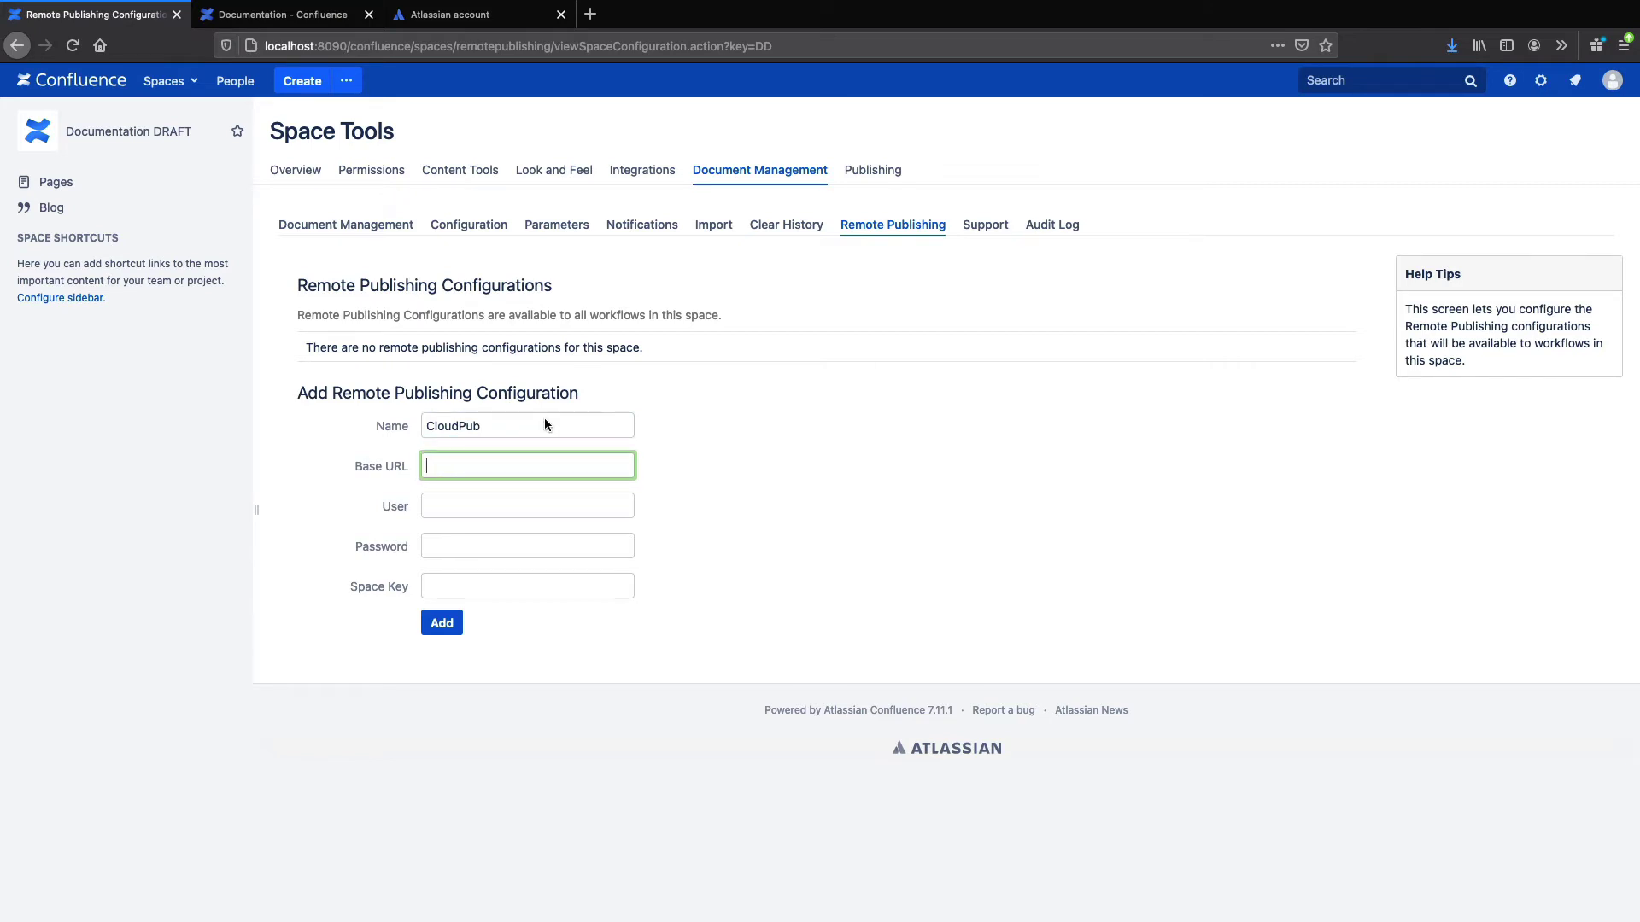
- Fill in the autocompleted cloud Base URL and the suggested user account
{"action": "type", "text": "h"}
{"action": "key", "text": "Down"}
{"action": "key", "text": "Return"}
{"action": "left_click", "coordinate": [526, 508]}
{"action": "left_click", "coordinate": [503, 528]}
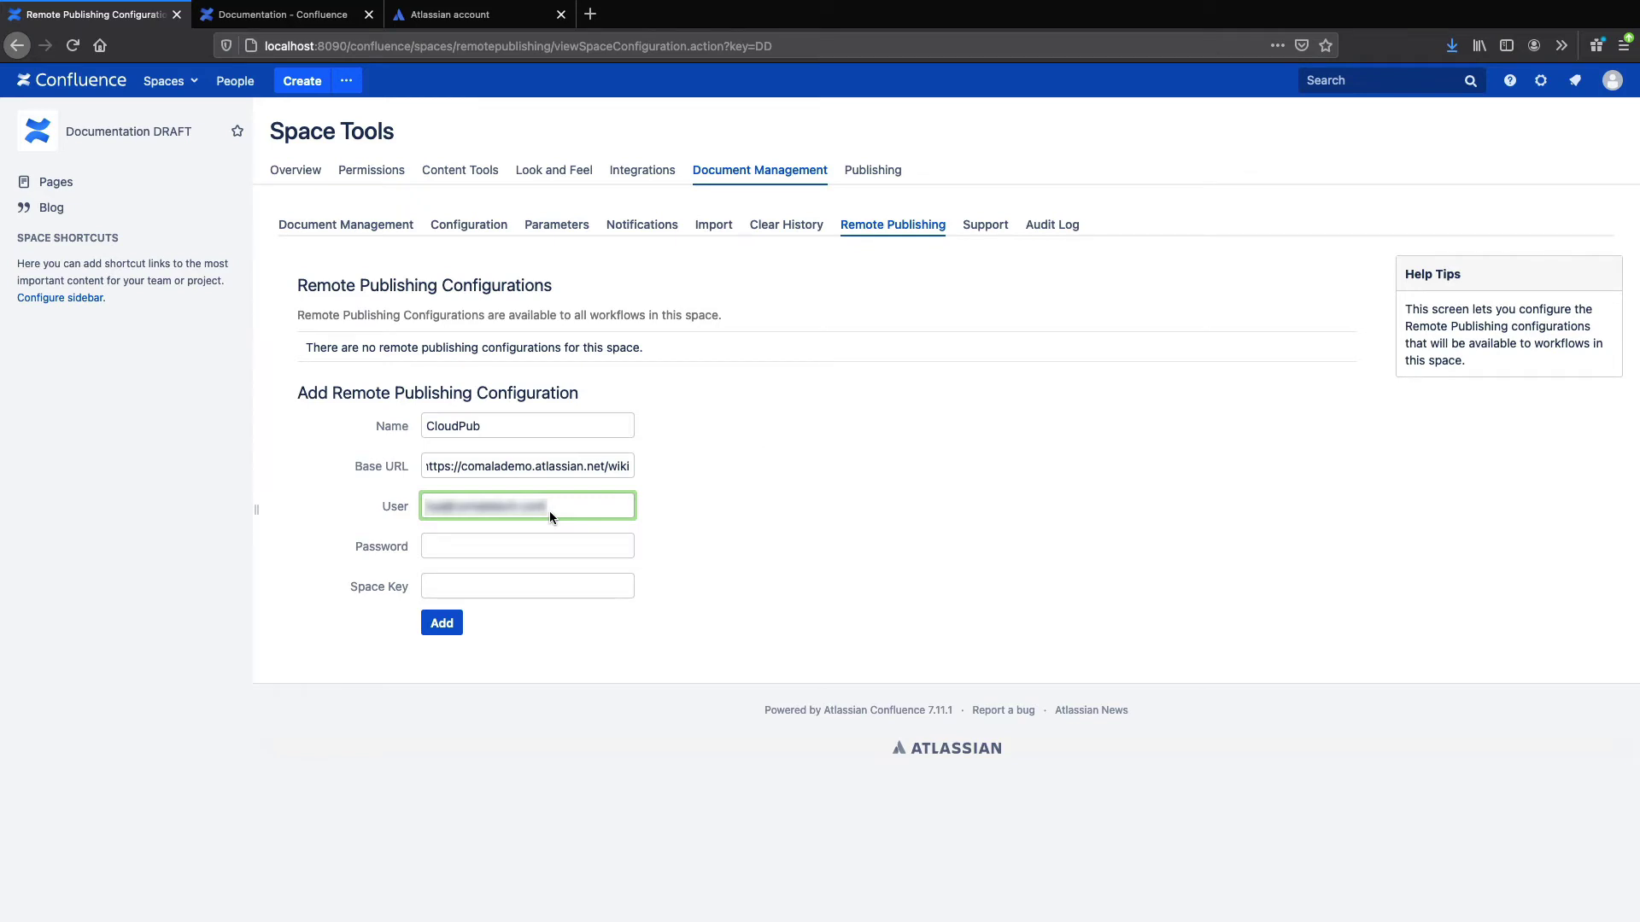
{"action": "left_click", "coordinate": [517, 547]}
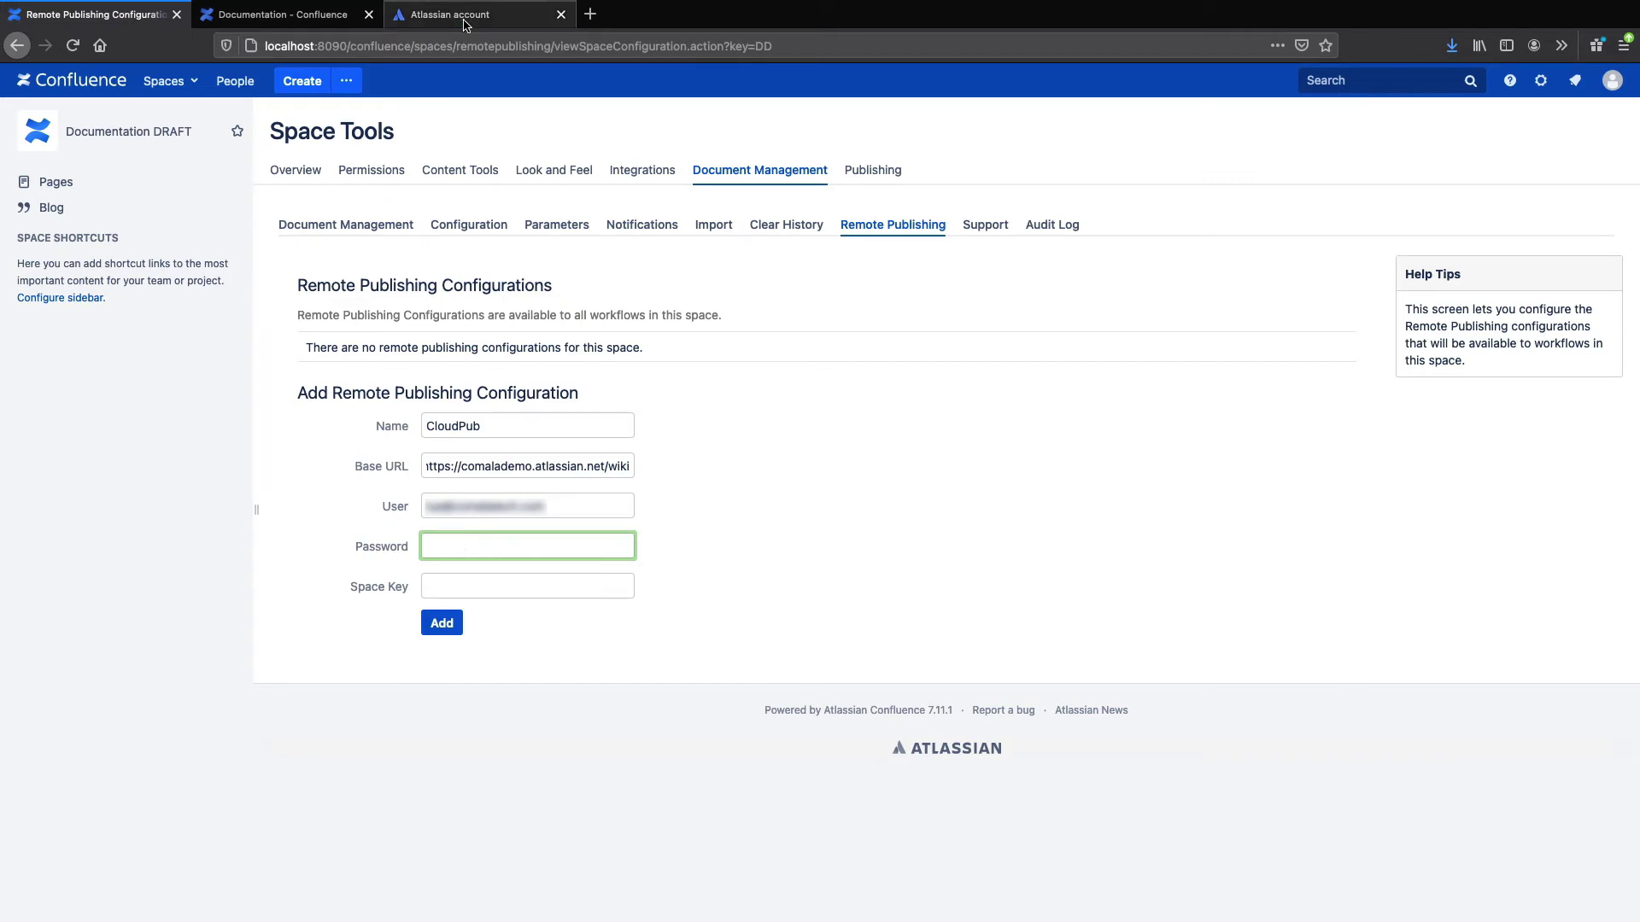
- Generate an Atlassian API token labelled CloudPub1, copy it, and close the token dialog
{"action": "left_click", "coordinate": [466, 17]}
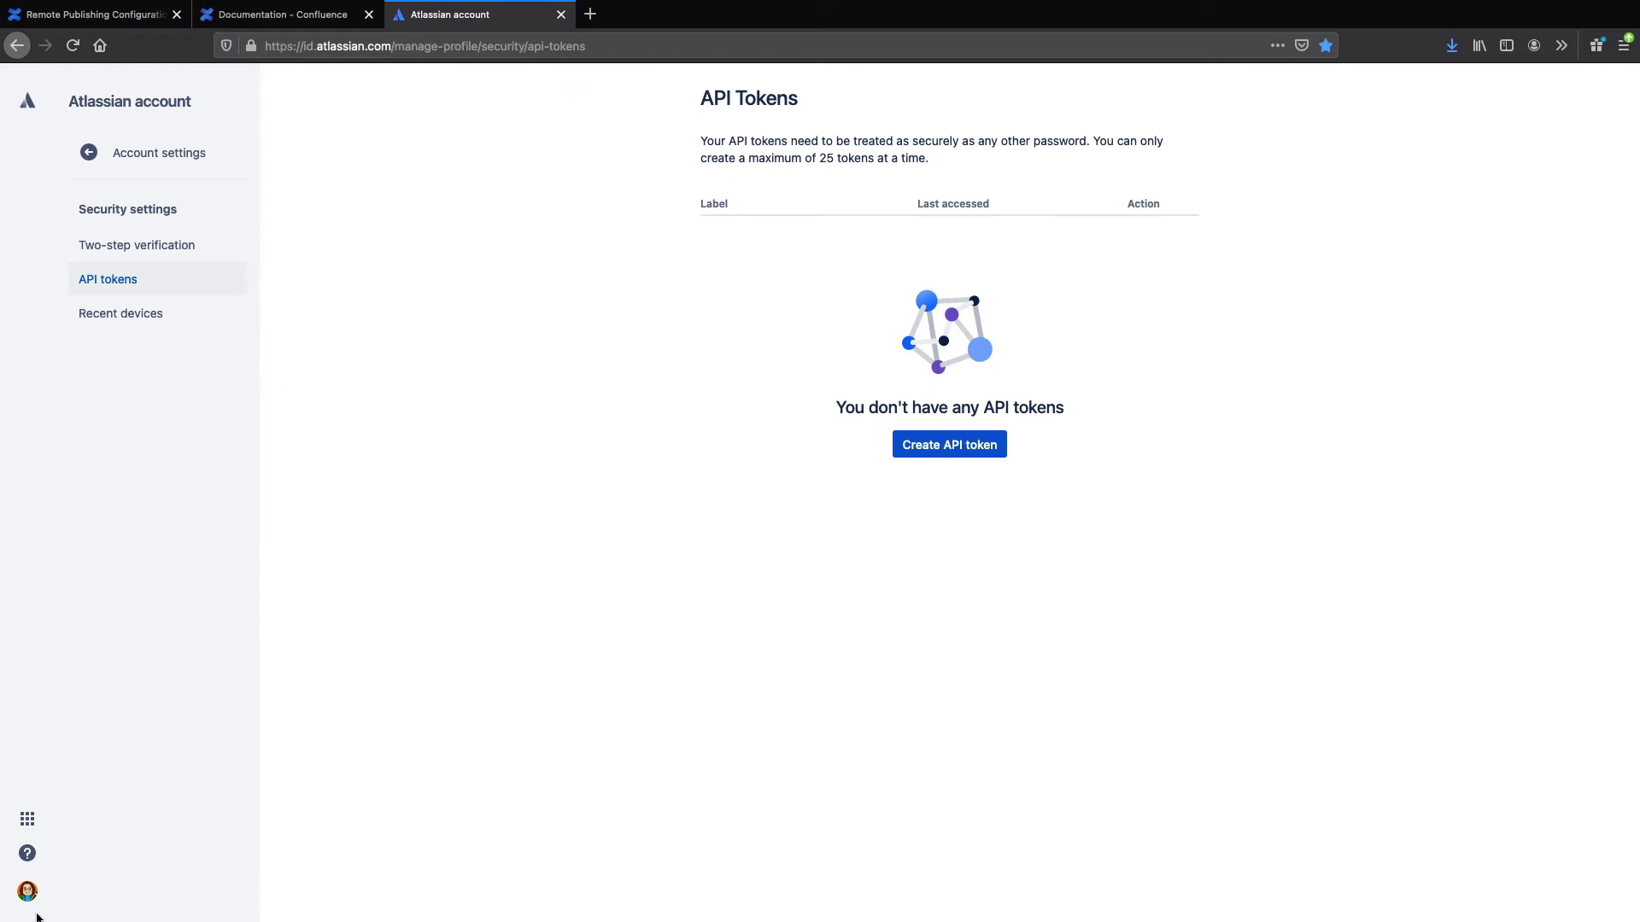
{"action": "left_click", "coordinate": [930, 453]}
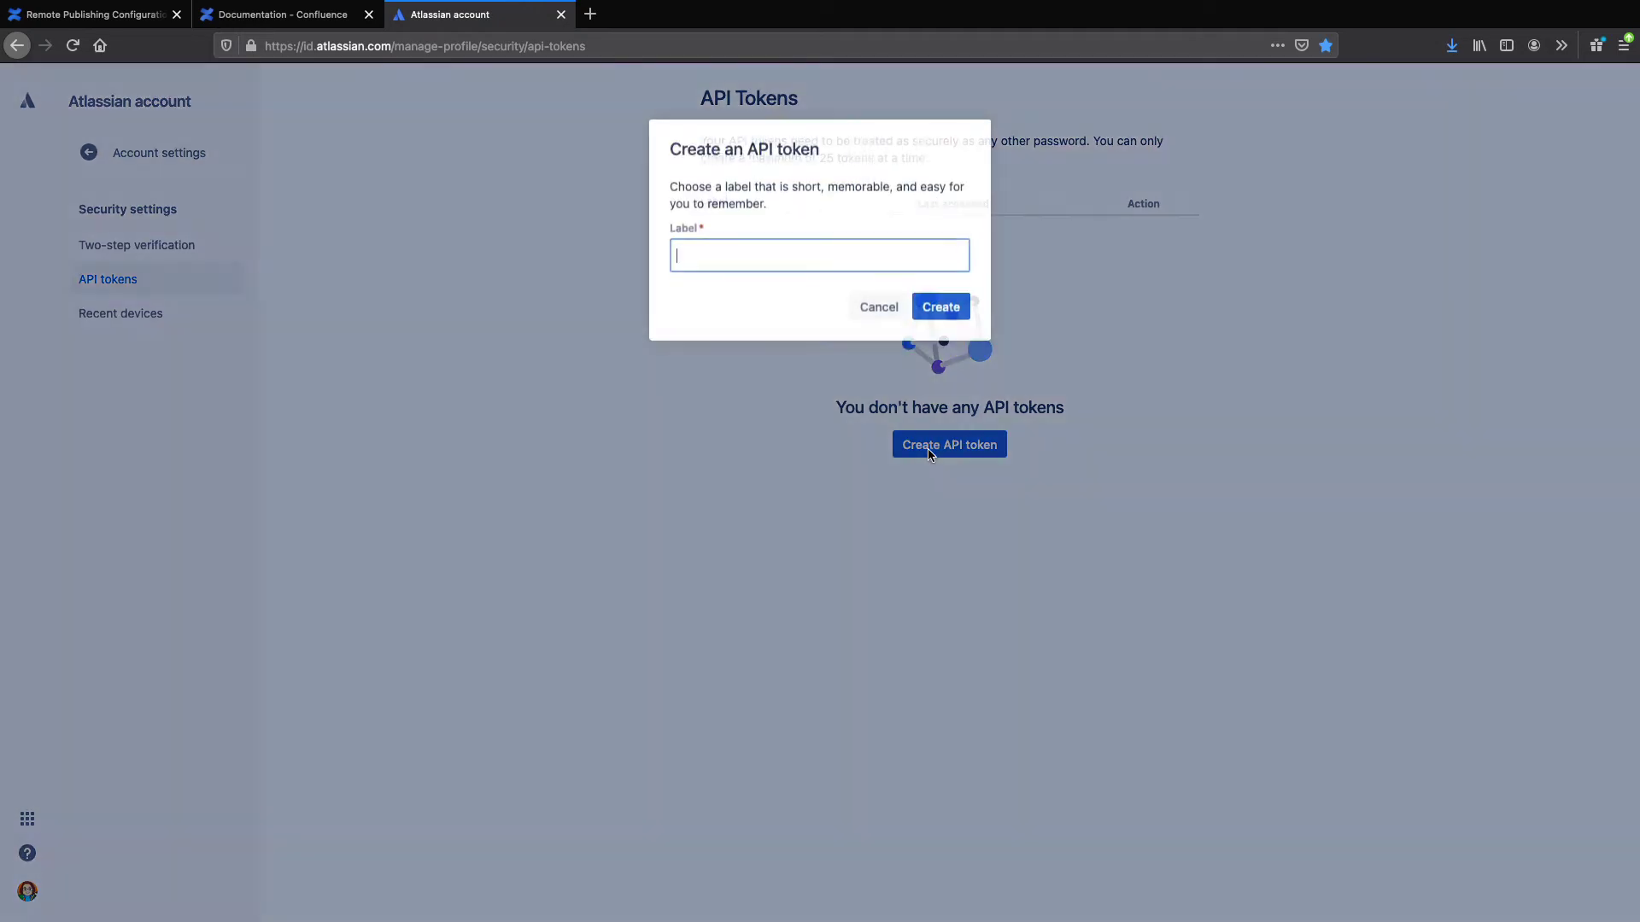
{"action": "type", "text": "Cl"}
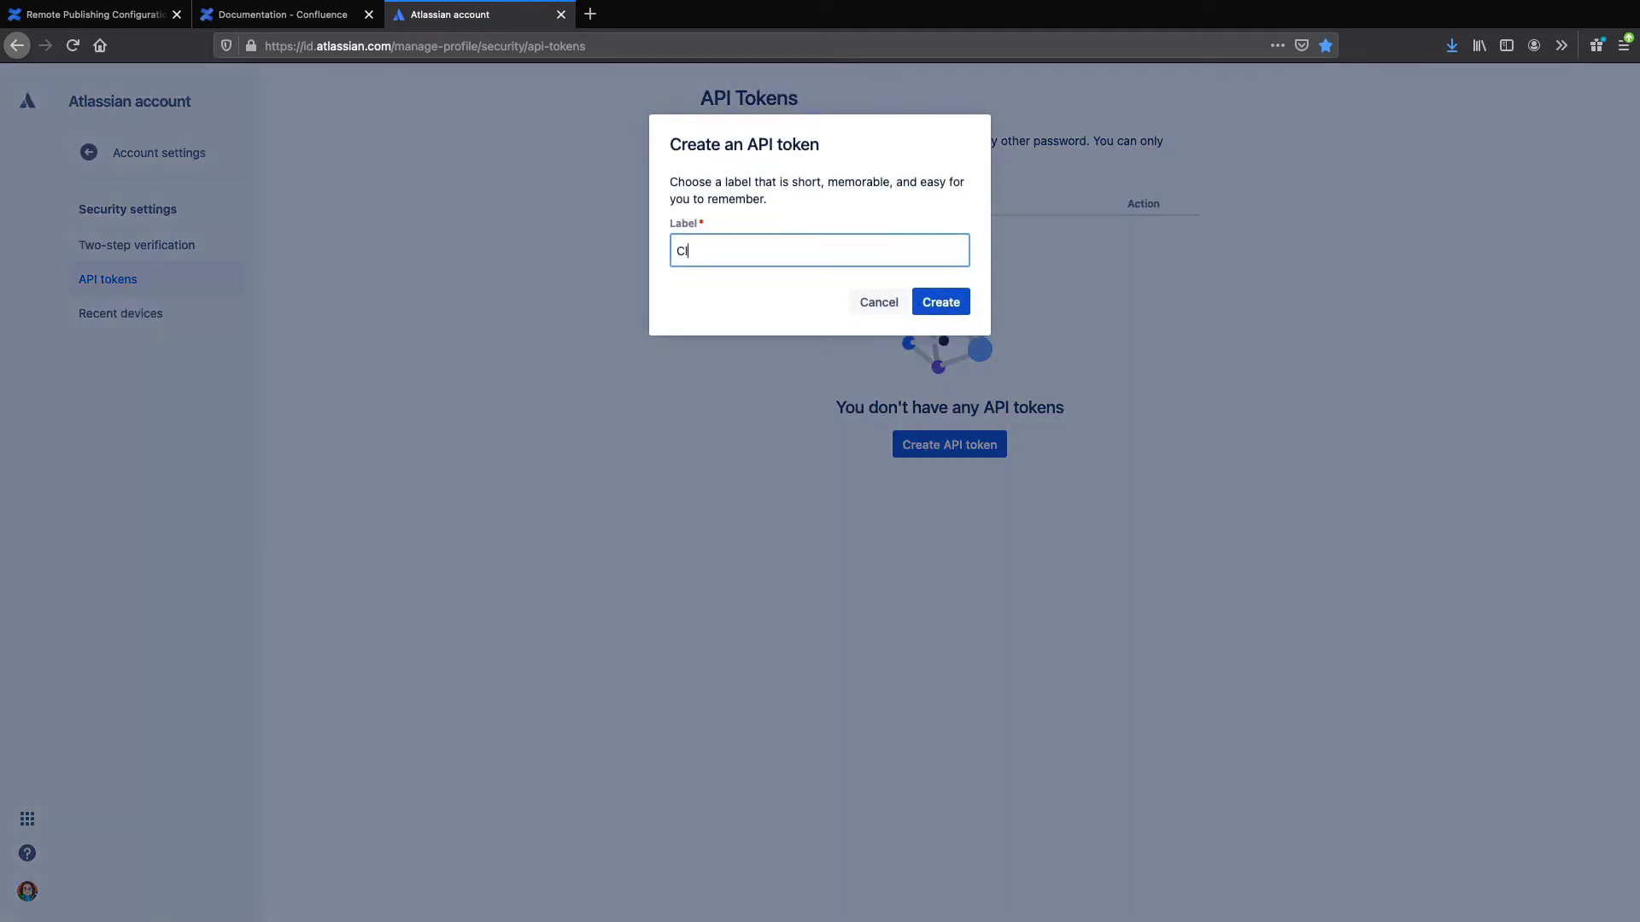
{"action": "type", "text": "oudPub1"}
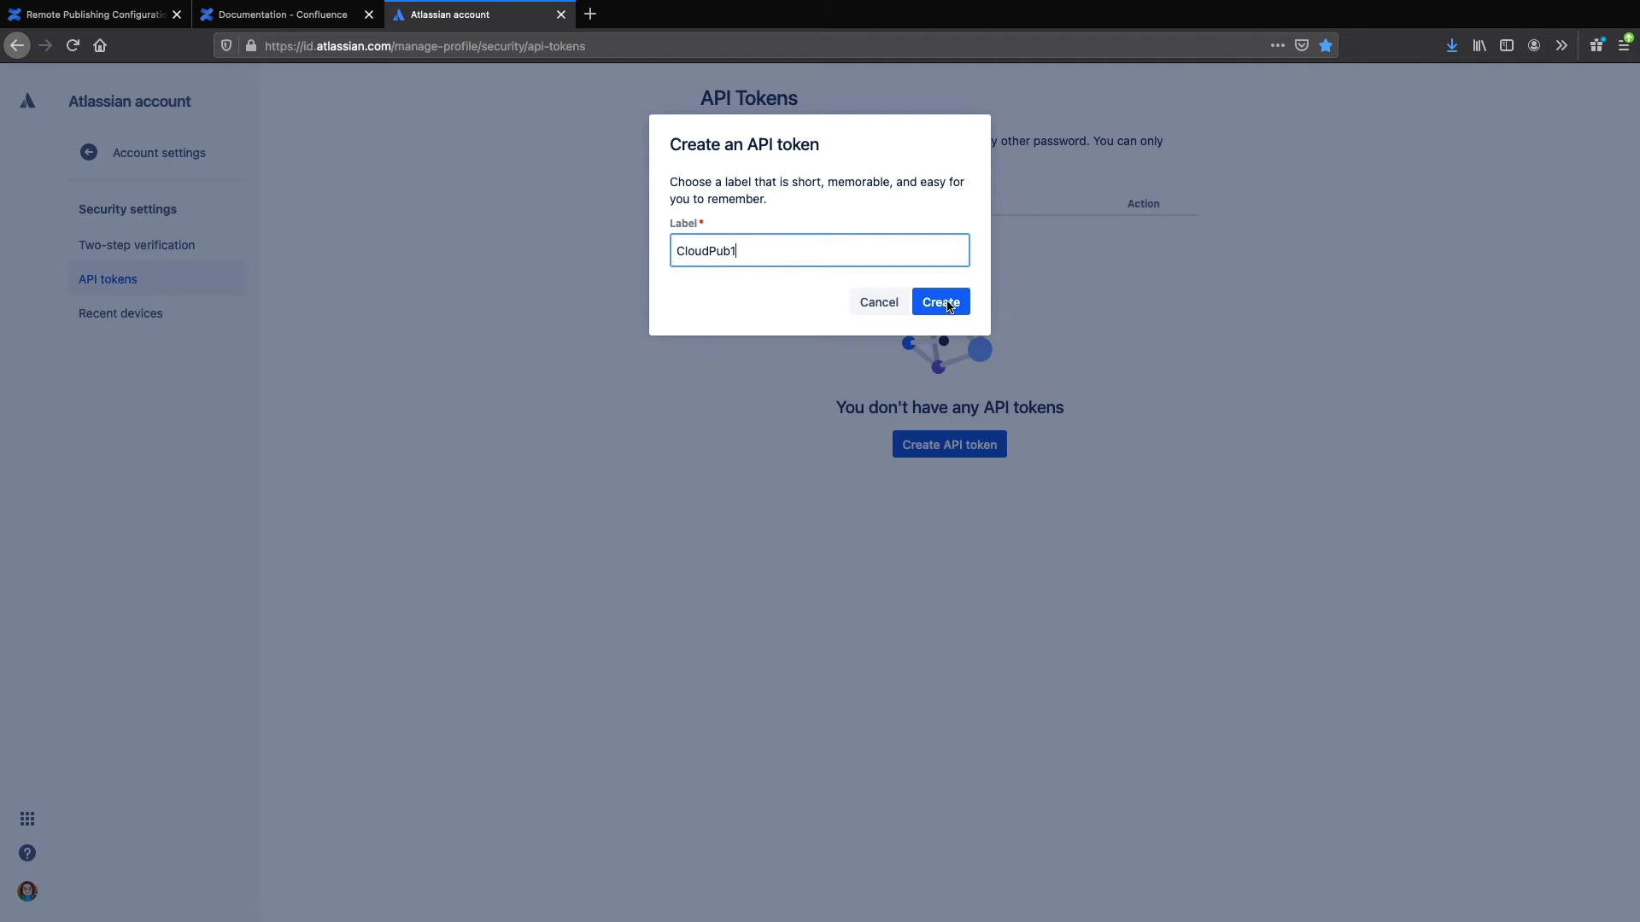
{"action": "left_click", "coordinate": [948, 304]}
{"action": "left_click", "coordinate": [943, 306]}
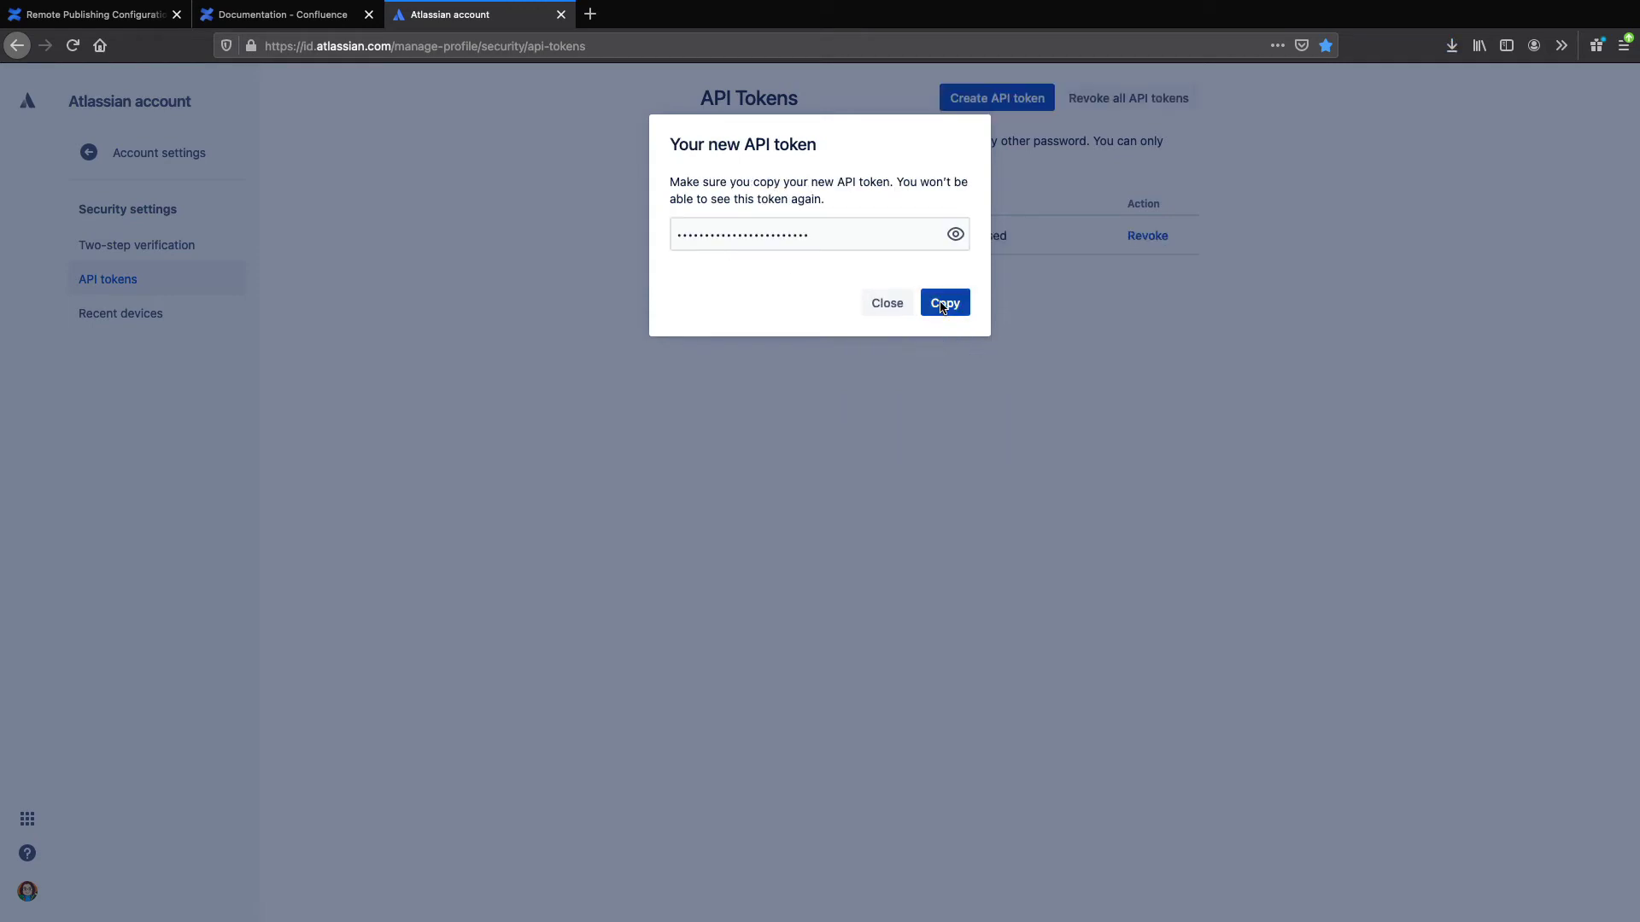
{"action": "left_click", "coordinate": [1094, 326]}
- Paste the CloudPub1 API token into the configuration's Password field
{"action": "left_click", "coordinate": [104, 21]}
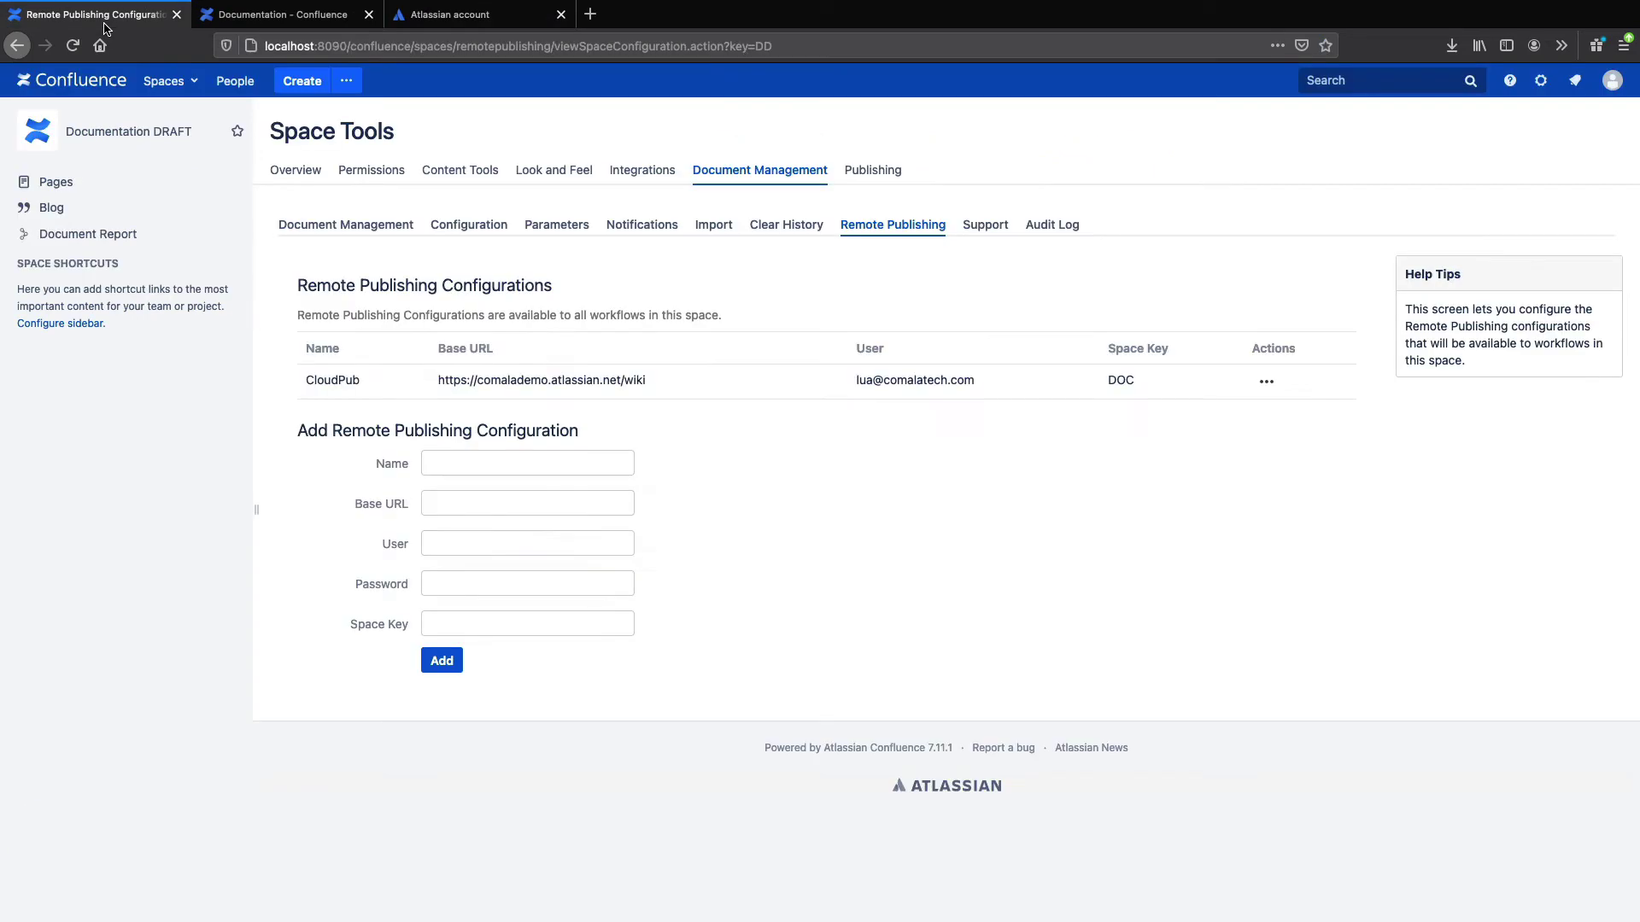
{"action": "left_click", "coordinate": [446, 545]}
{"action": "right_click", "coordinate": [440, 540]}
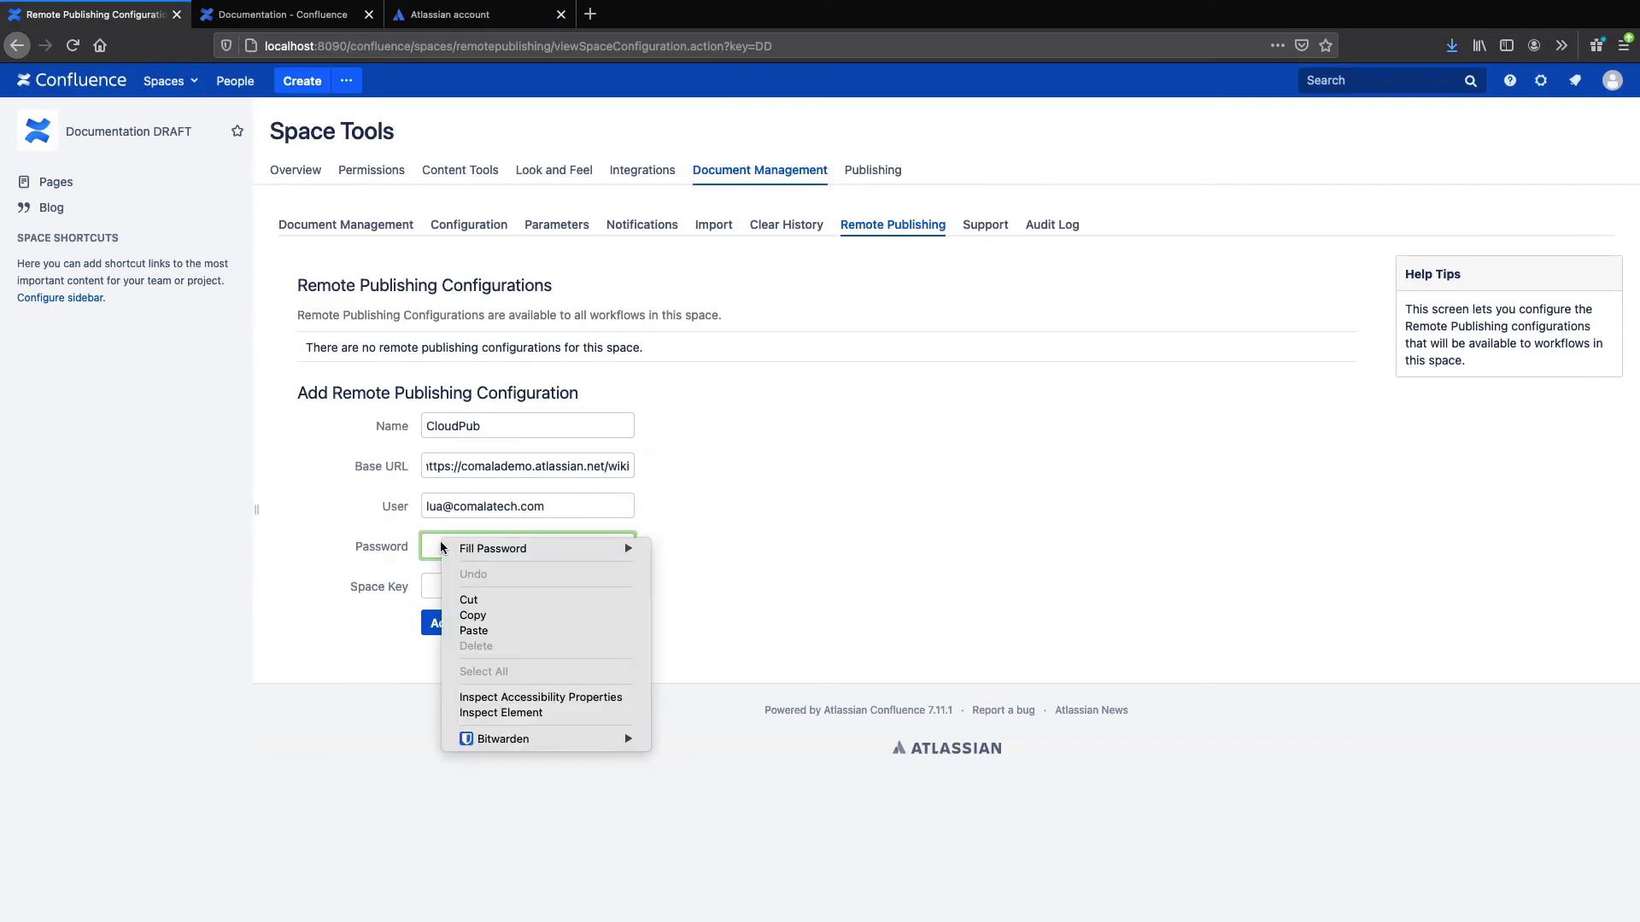
{"action": "left_click", "coordinate": [476, 629]}
- Add the CloudPub configuration with space key DOC and run its connection test
{"action": "left_click", "coordinate": [481, 588]}
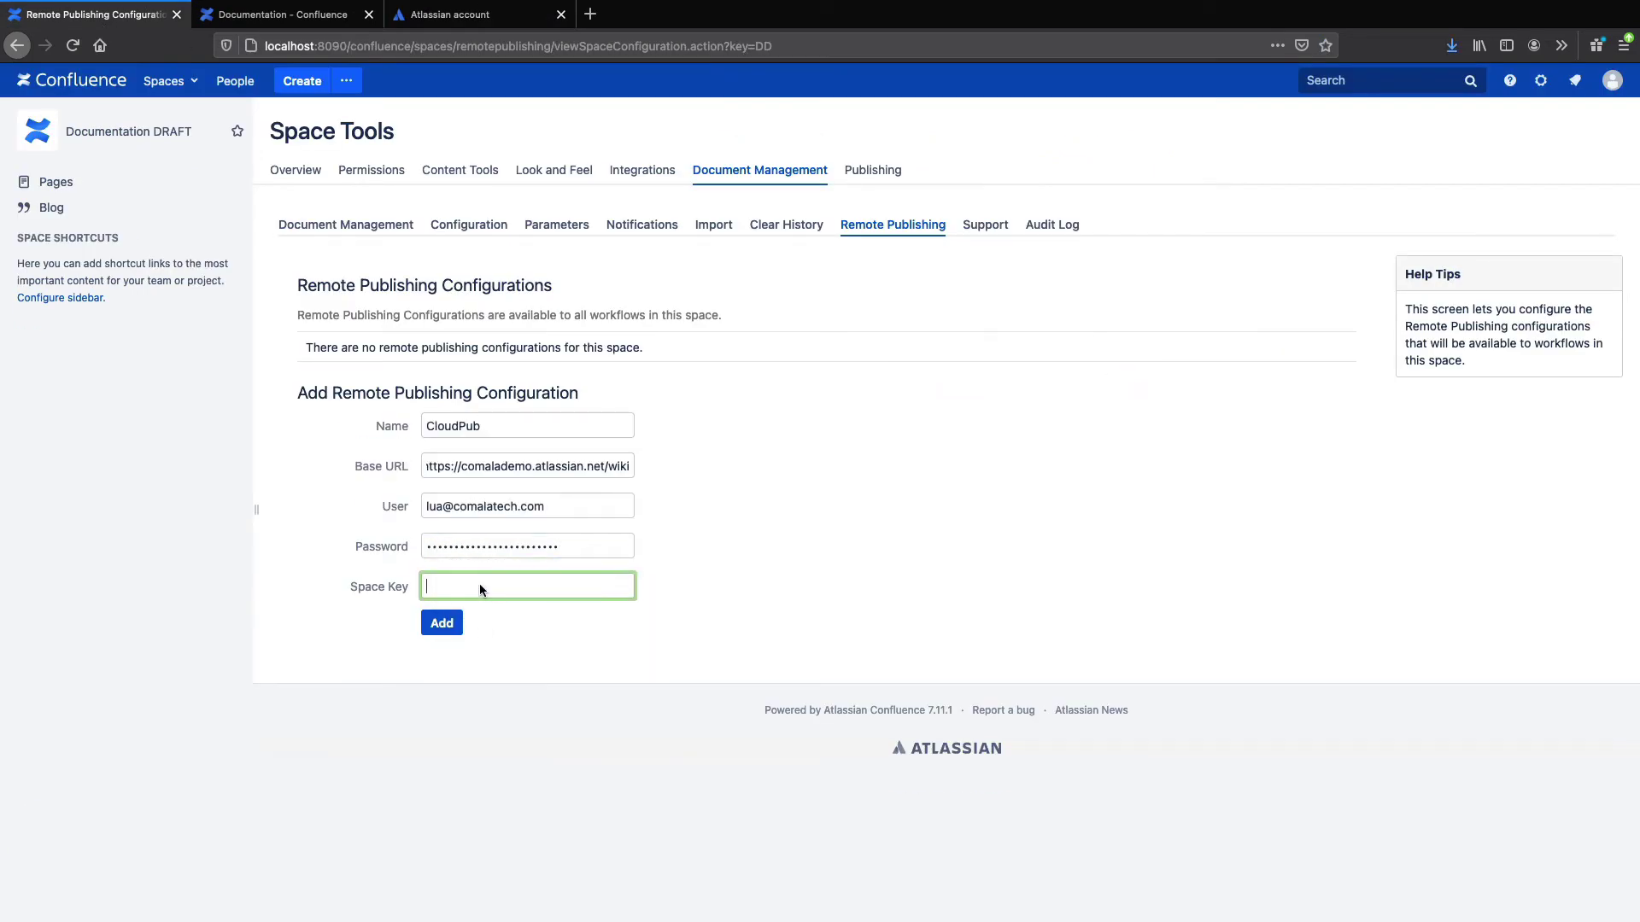
{"action": "type", "text": "DOC"}
{"action": "left_click", "coordinate": [442, 624]}
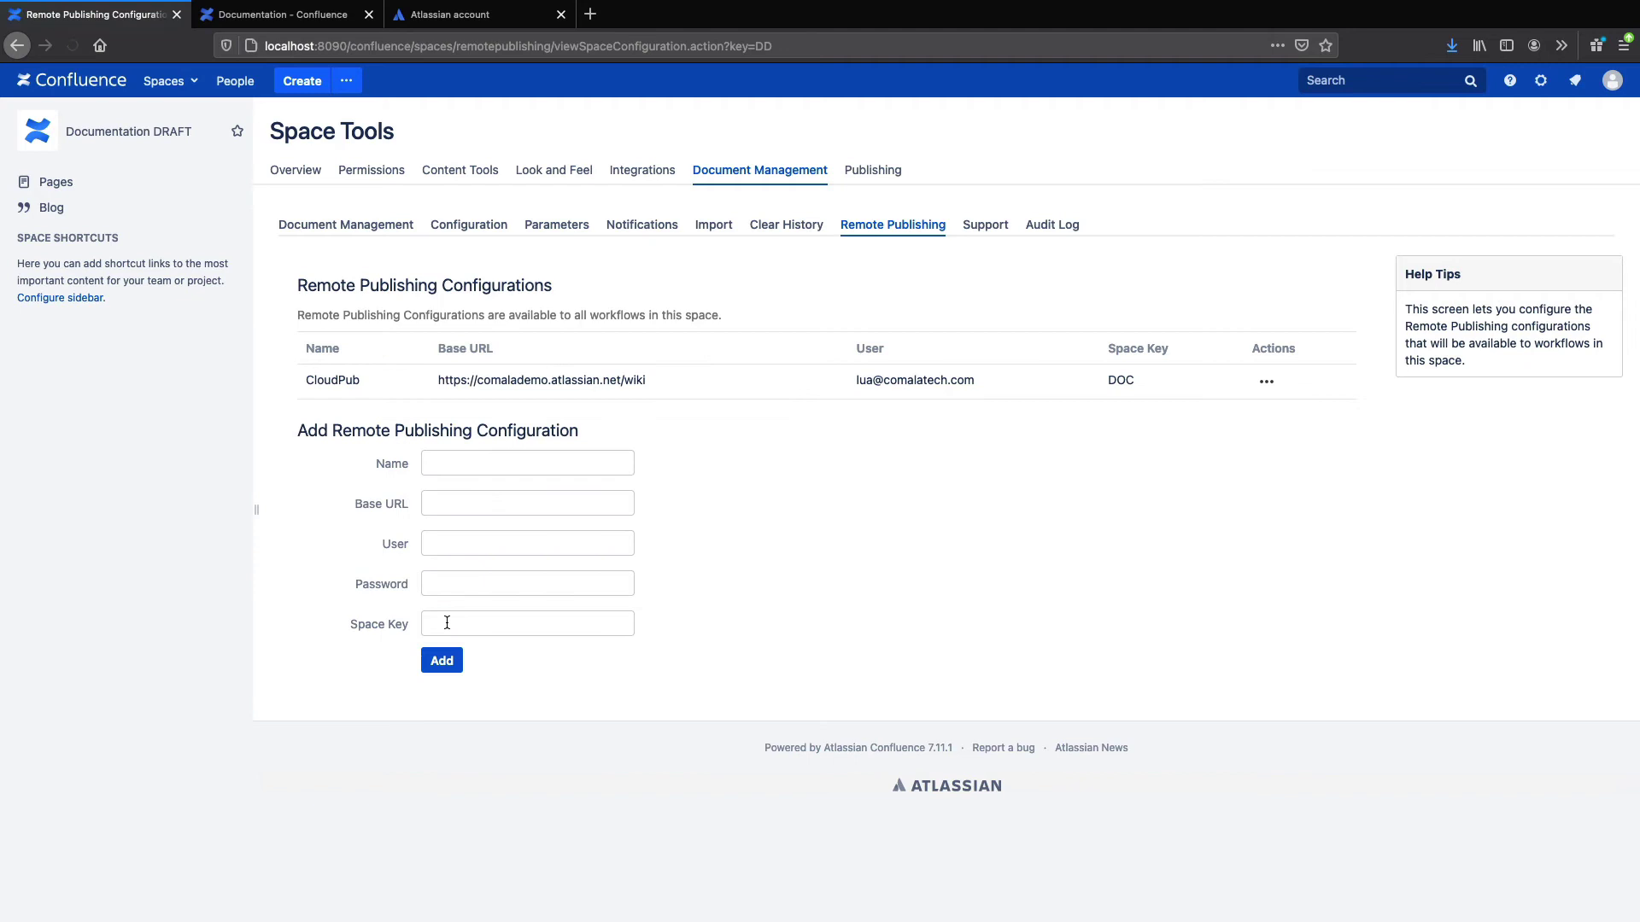
{"action": "left_click", "coordinate": [1266, 381]}
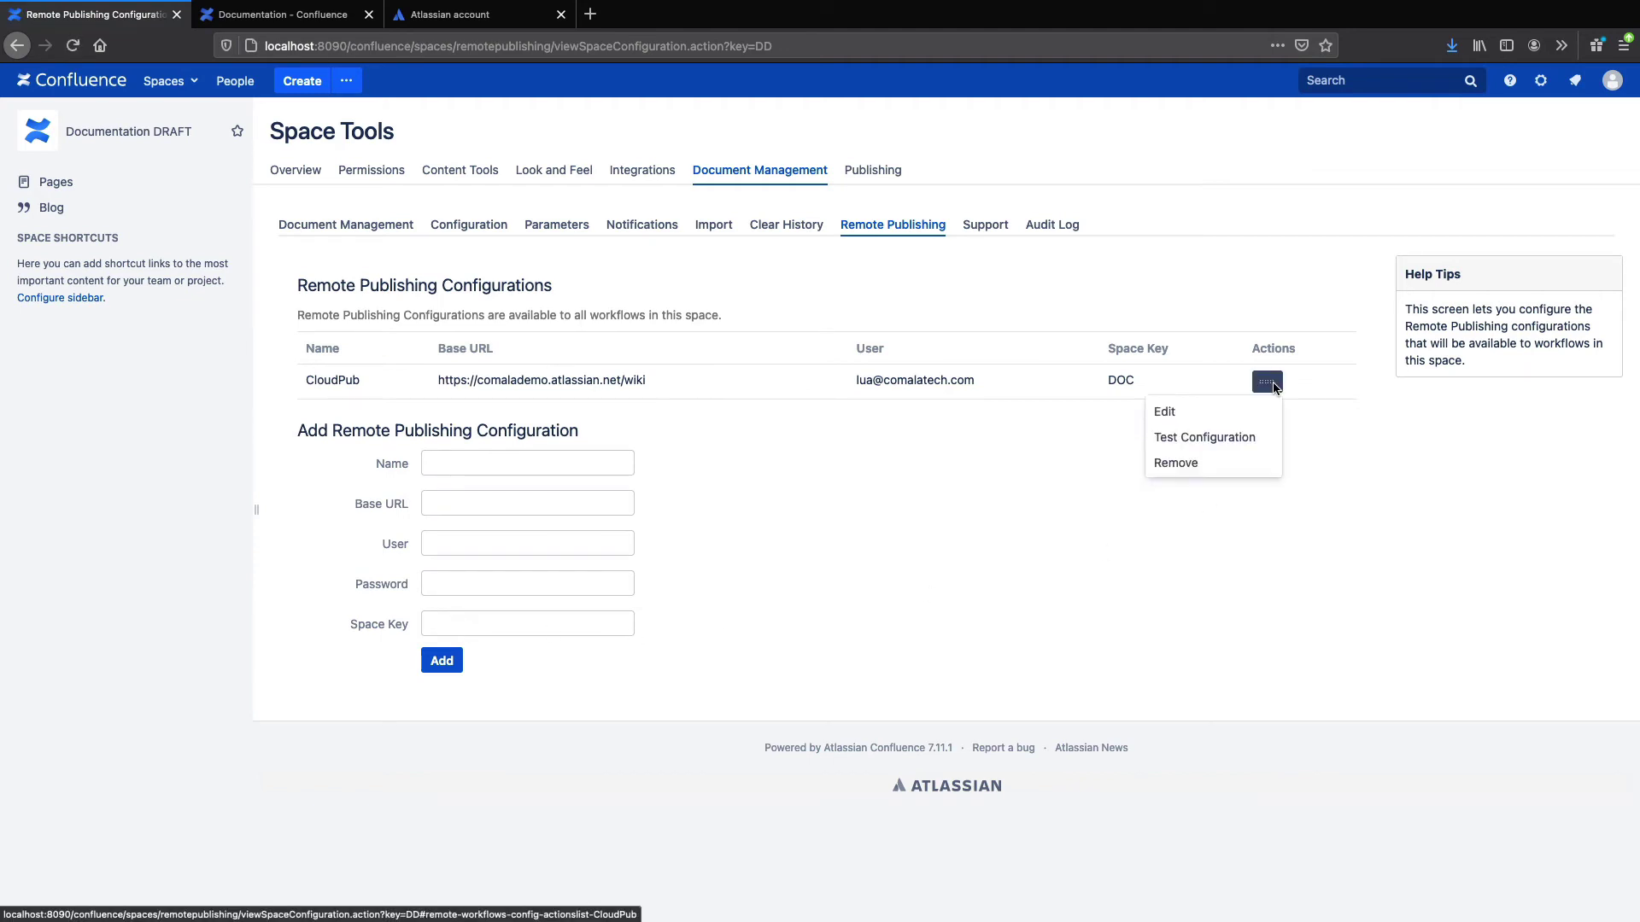
{"action": "left_click", "coordinate": [1219, 437]}
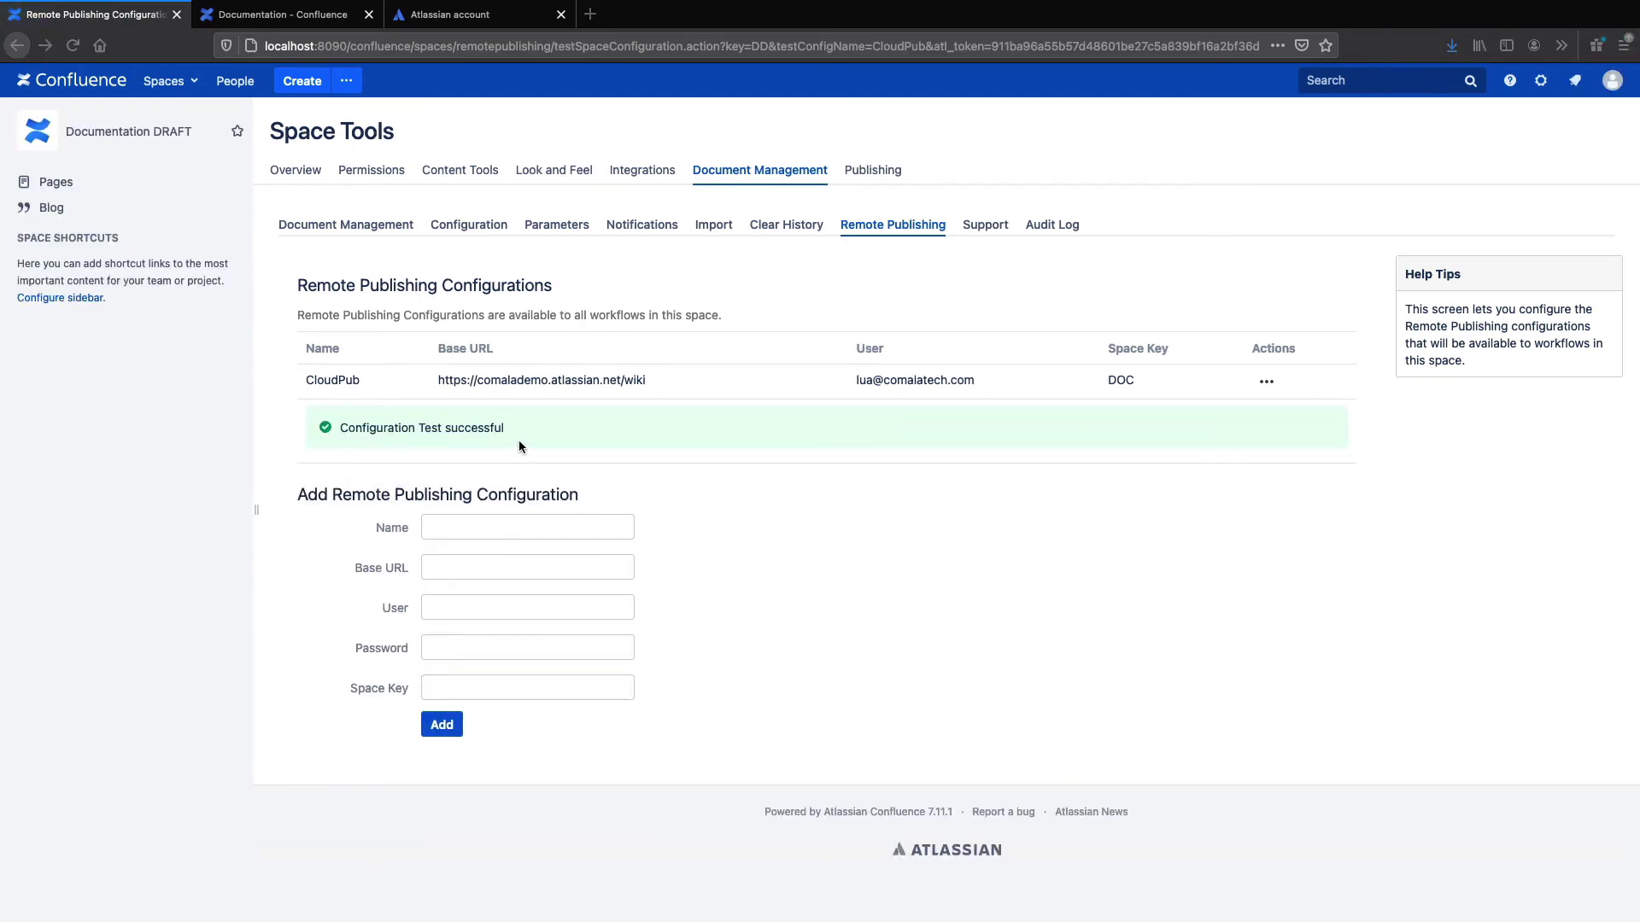
- Add the simple approval workflow to the Overview page only, ready for customizing
{"action": "left_click", "coordinate": [153, 134]}
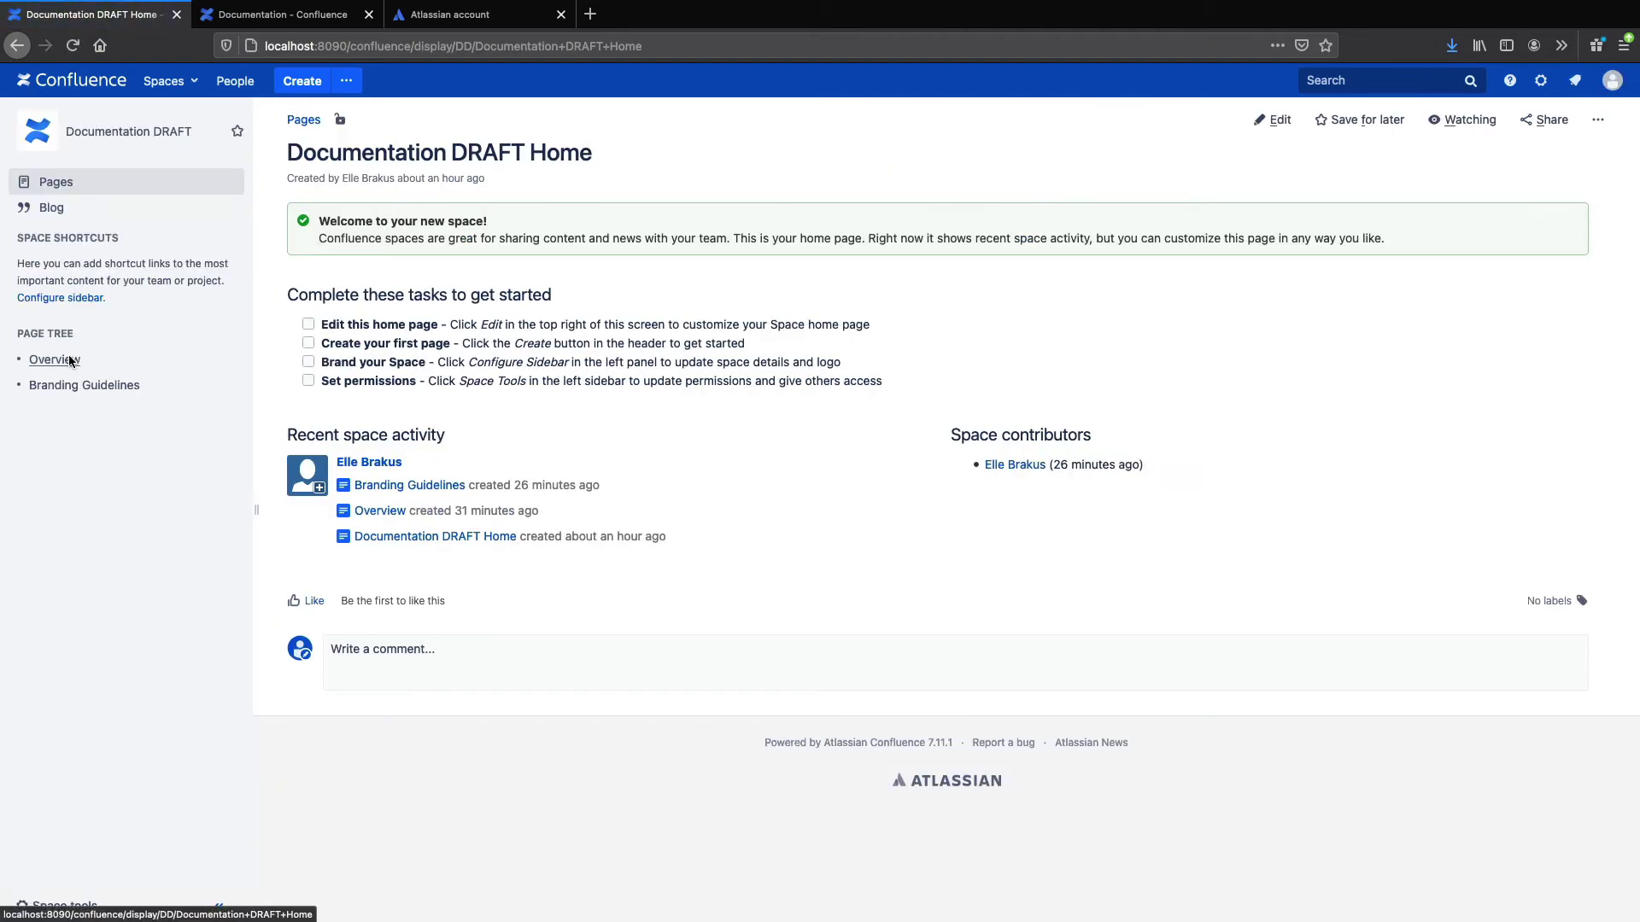
{"action": "left_click", "coordinate": [67, 361]}
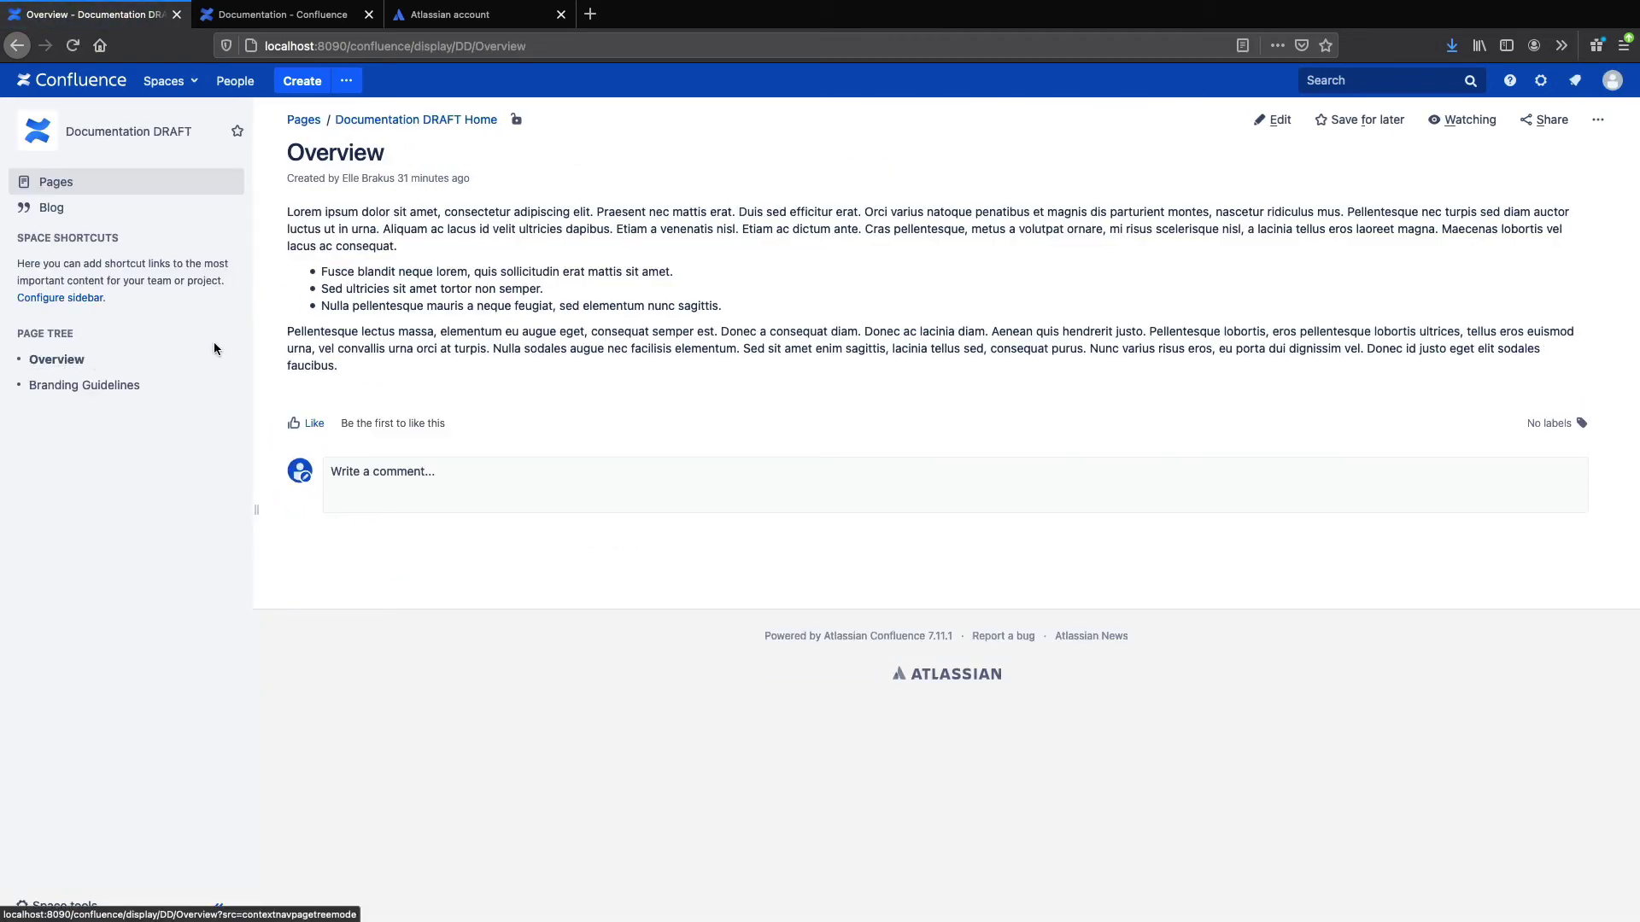
{"action": "left_click", "coordinate": [1598, 120]}
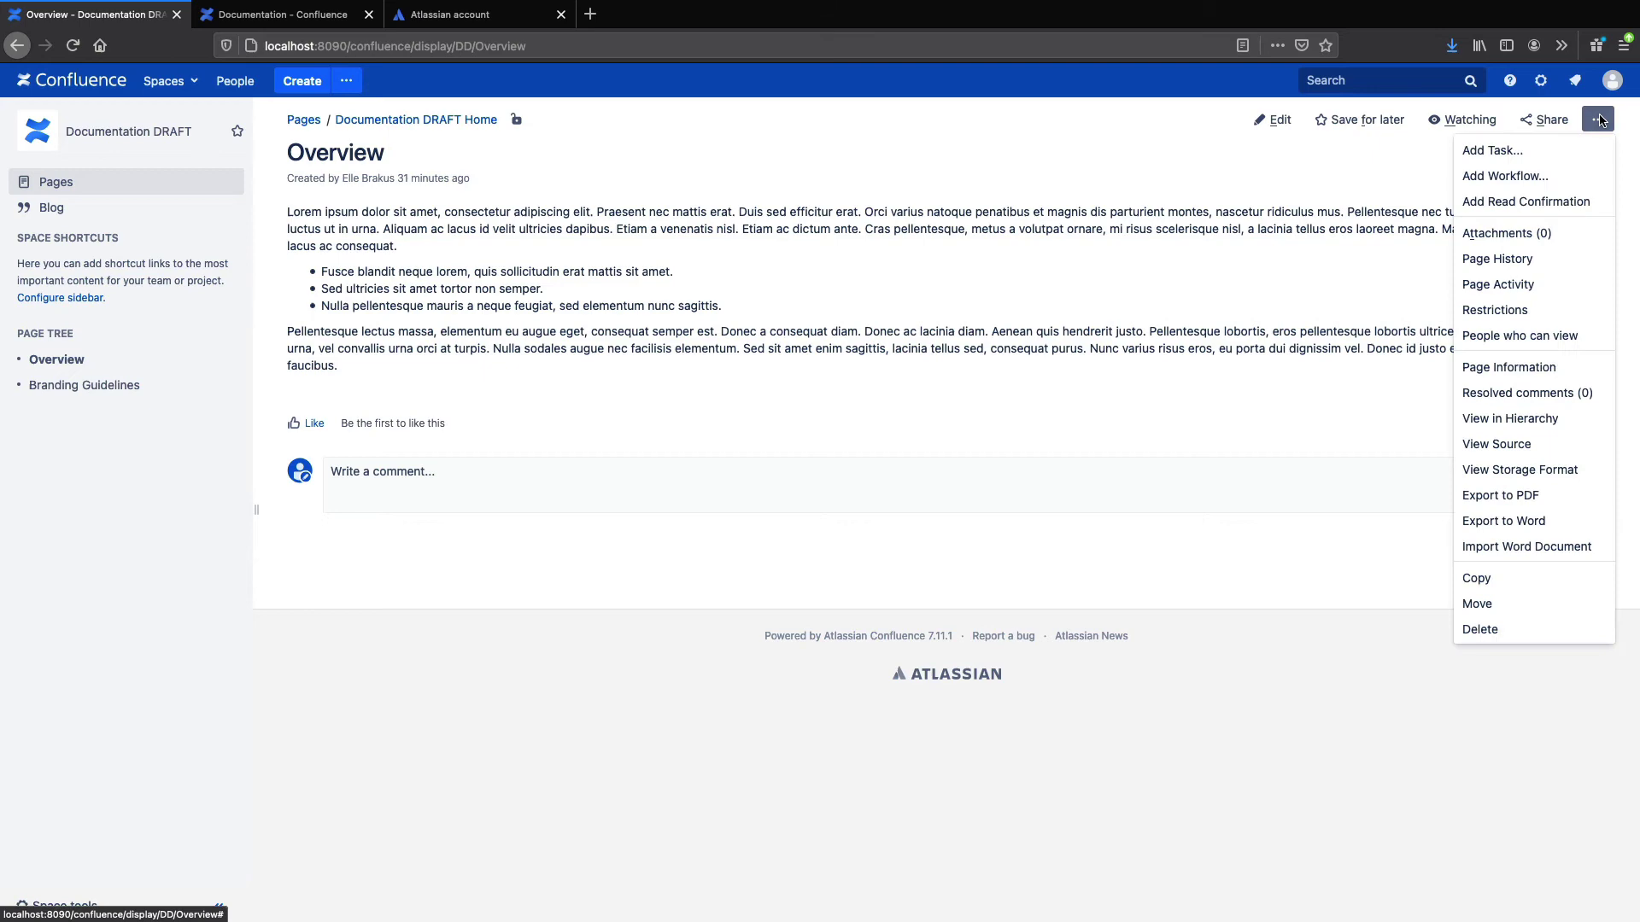
{"action": "left_click", "coordinate": [1546, 176]}
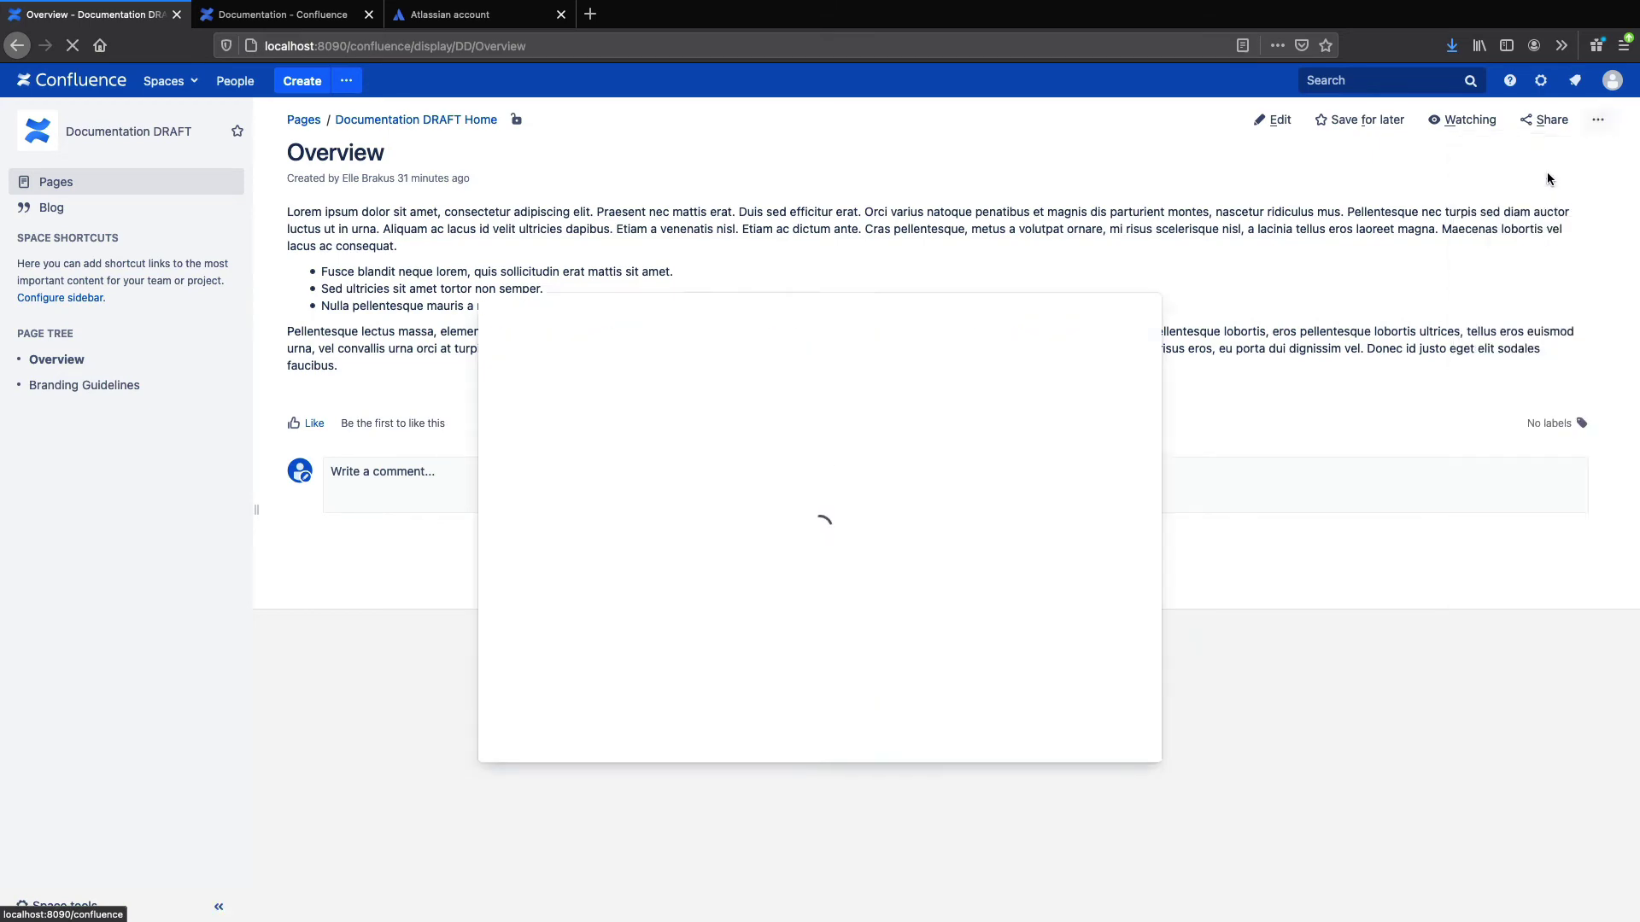
{"action": "left_click", "coordinate": [607, 549]}
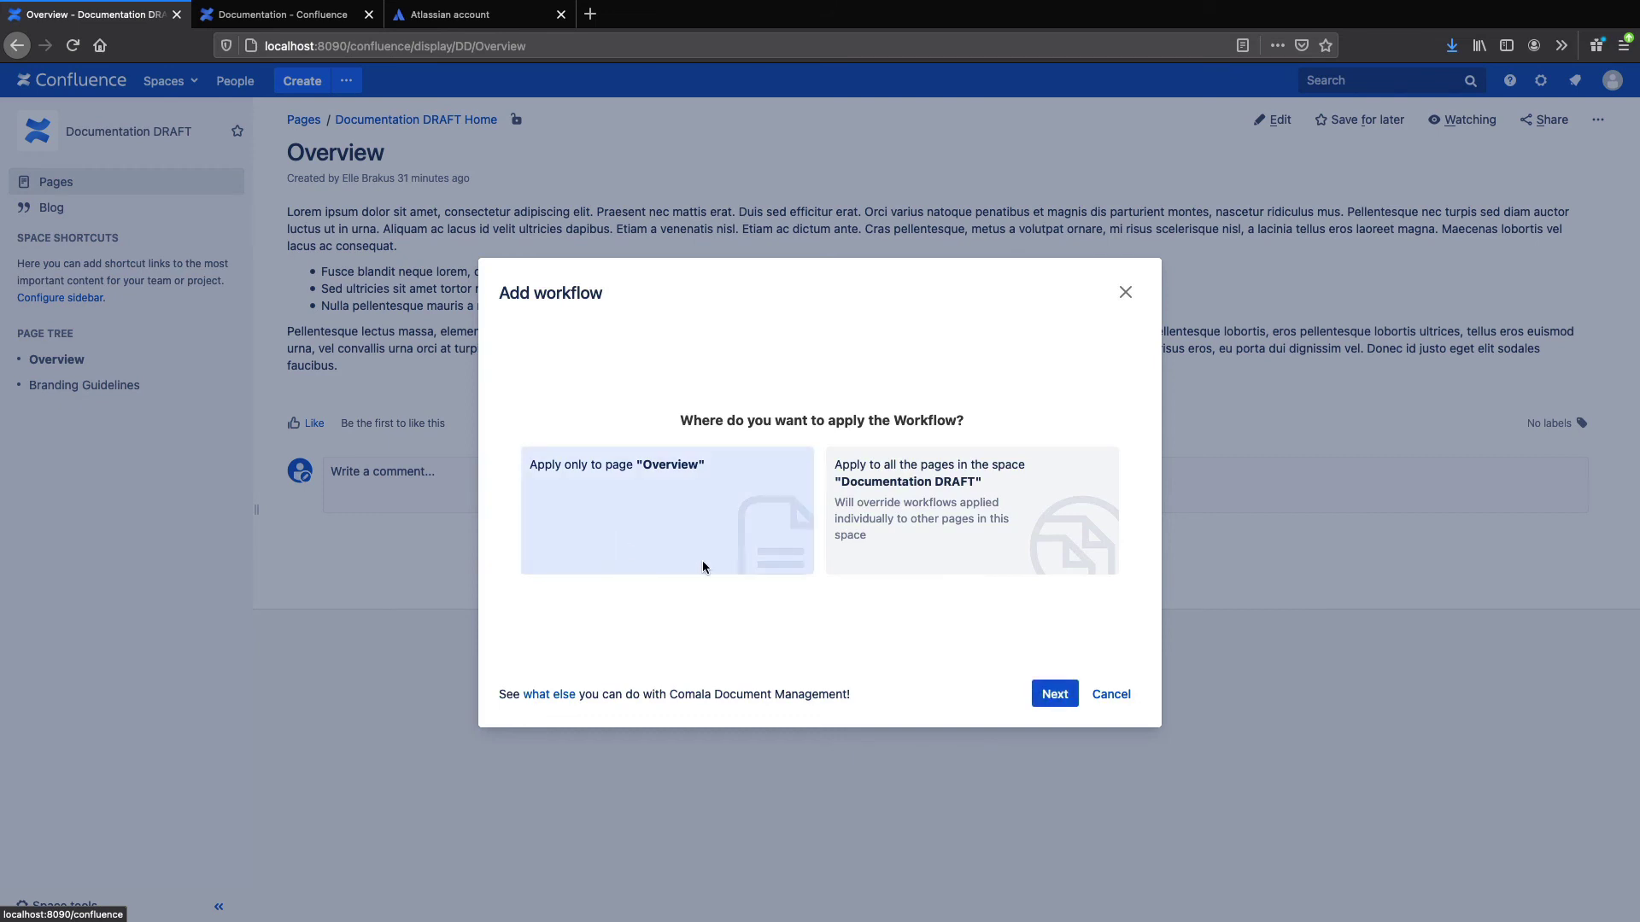
{"action": "left_click", "coordinate": [1042, 693]}
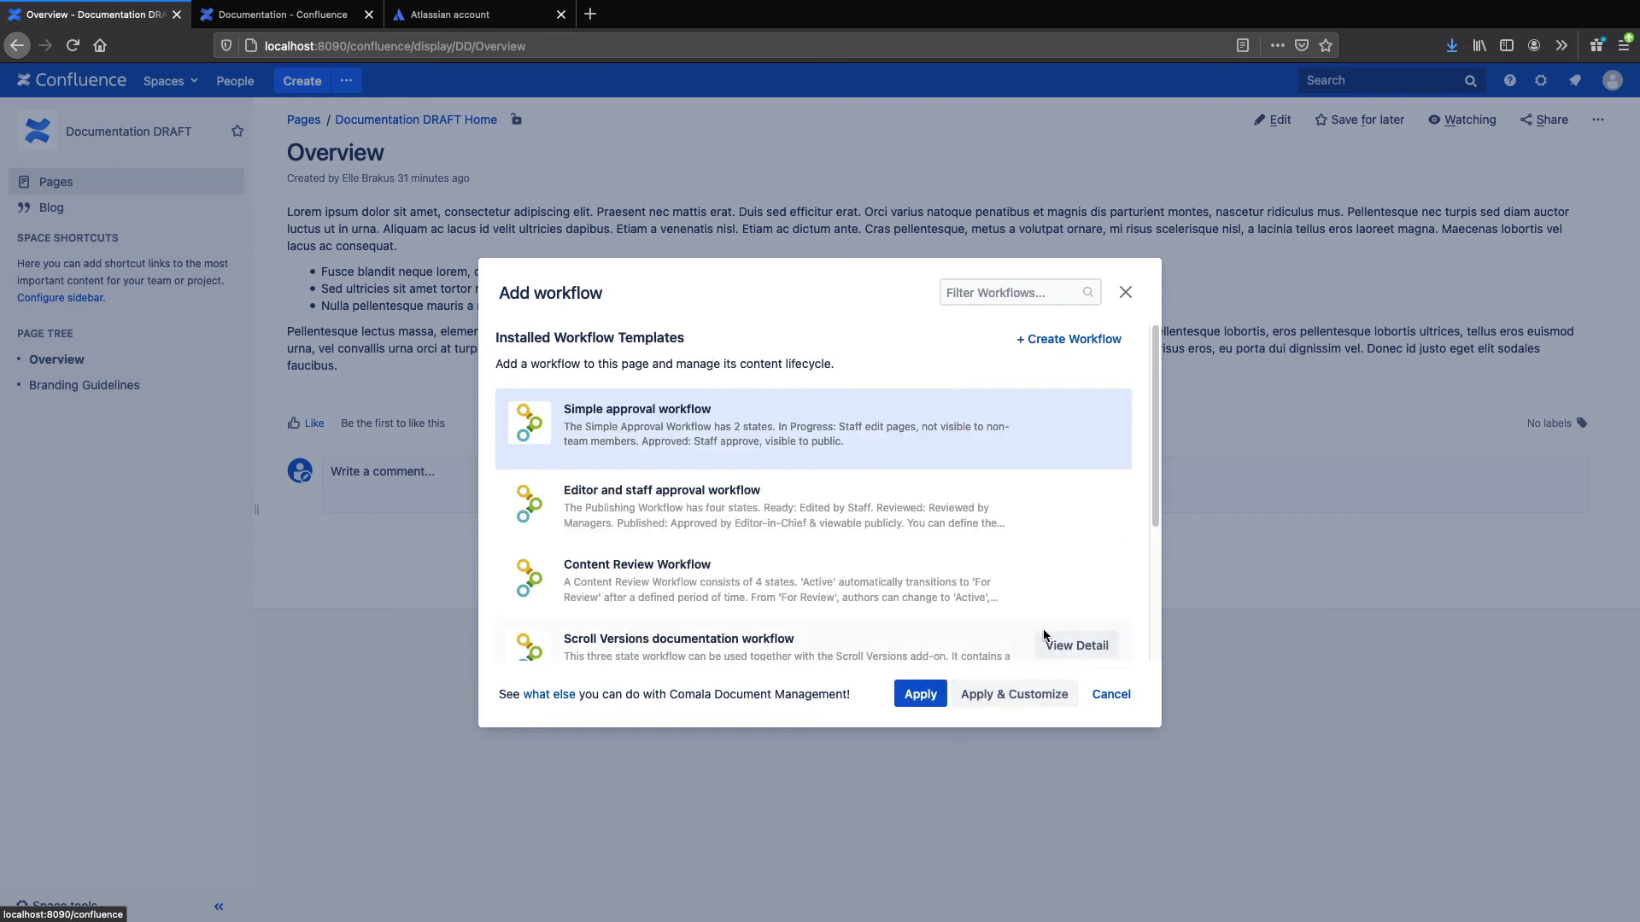
{"action": "left_click", "coordinate": [1019, 702]}
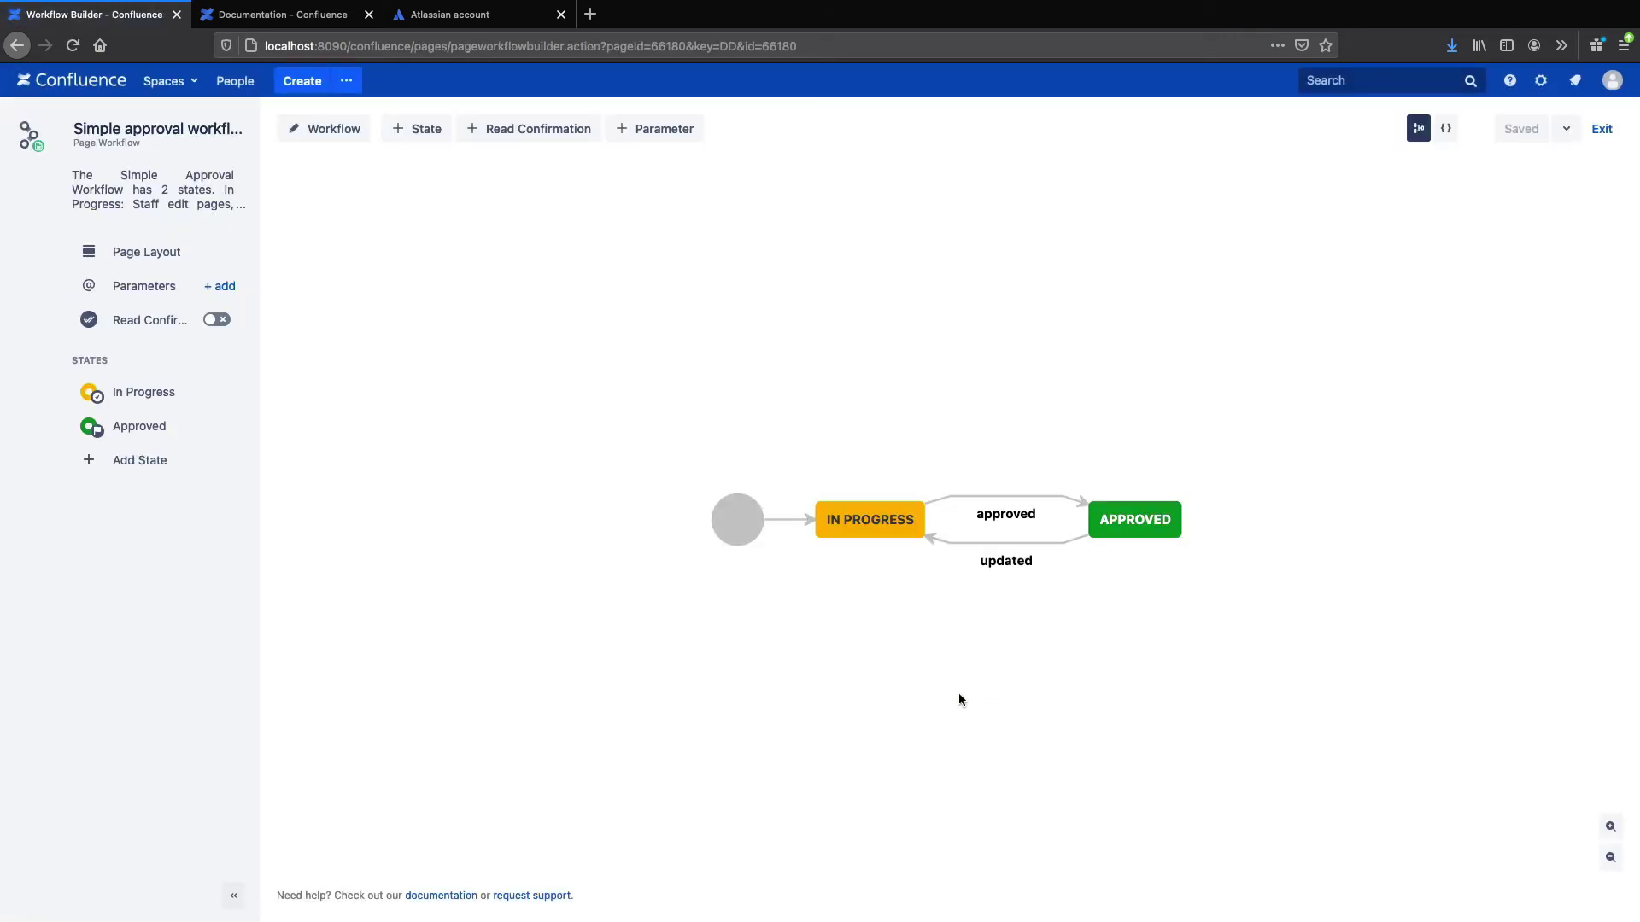
- Replace the workflow markup with remote-publishing markup targeting CloudPub, and save it
{"action": "left_click", "coordinate": [1440, 129]}
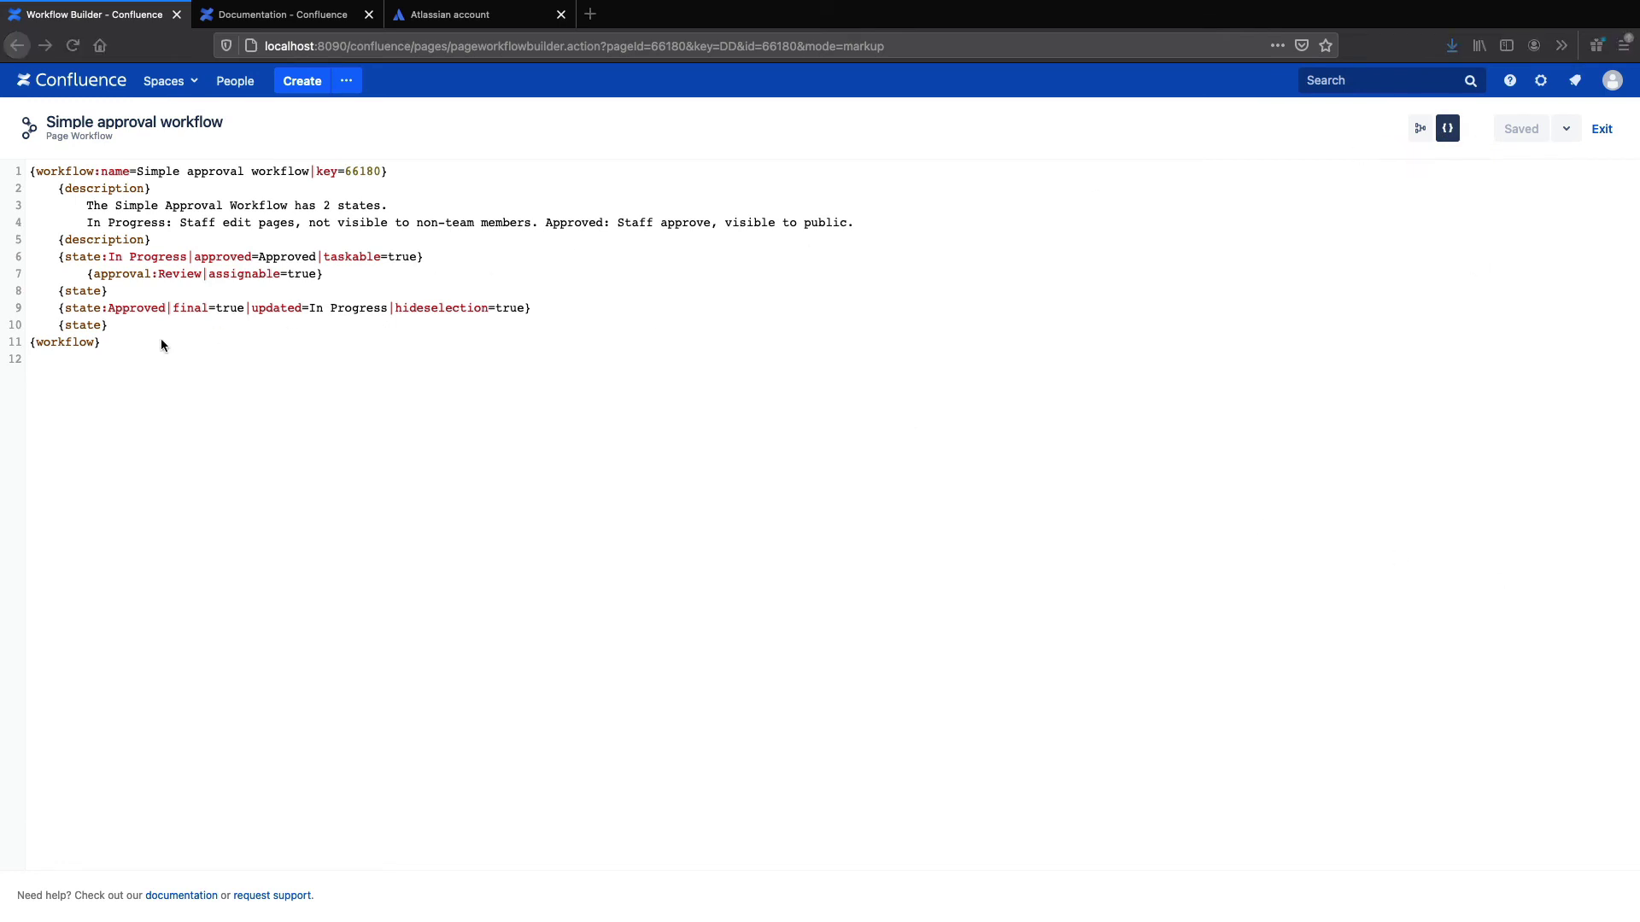
{"action": "left_click_drag", "start_coordinate": [121, 351], "coordinate": [5, 169]}
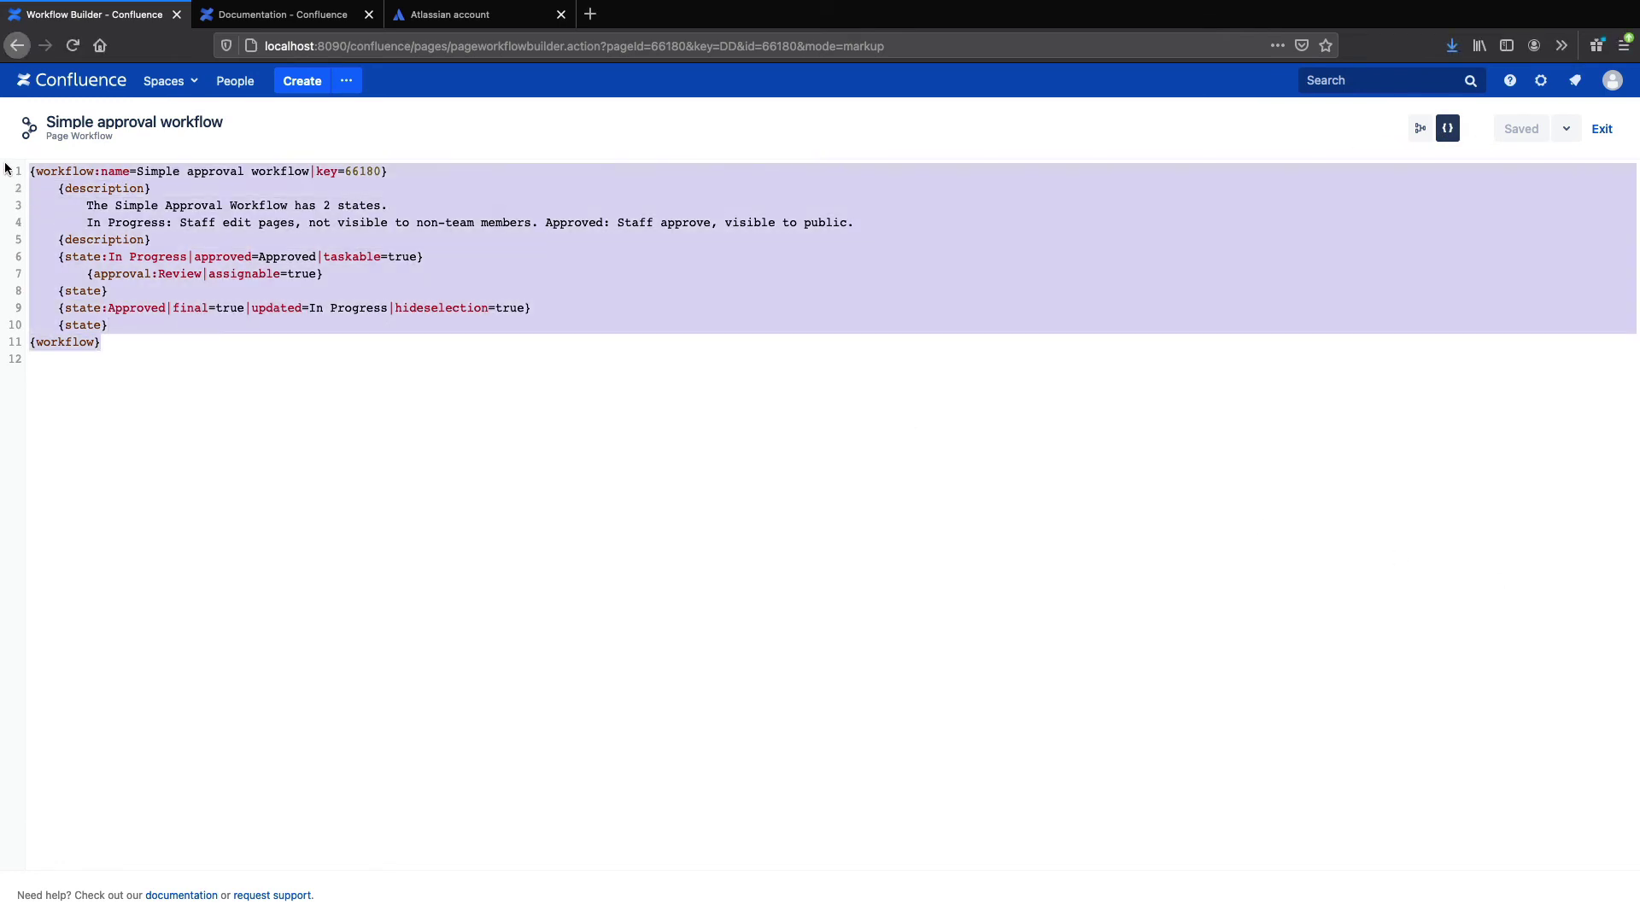
{"action": "type", "text": "{workflow:Remote-space publishing}    {state:Editing|submit=Review}    {state}    {state:Review|approved=Published|rejected=Editing}       {approval:Review}    {state}    {state:Published|updated=Editing|final=true}    {state}    {trigger:statechanged|state=Published}       {remotepublish-page:MyDestination}    {trigger} {workflow}"}
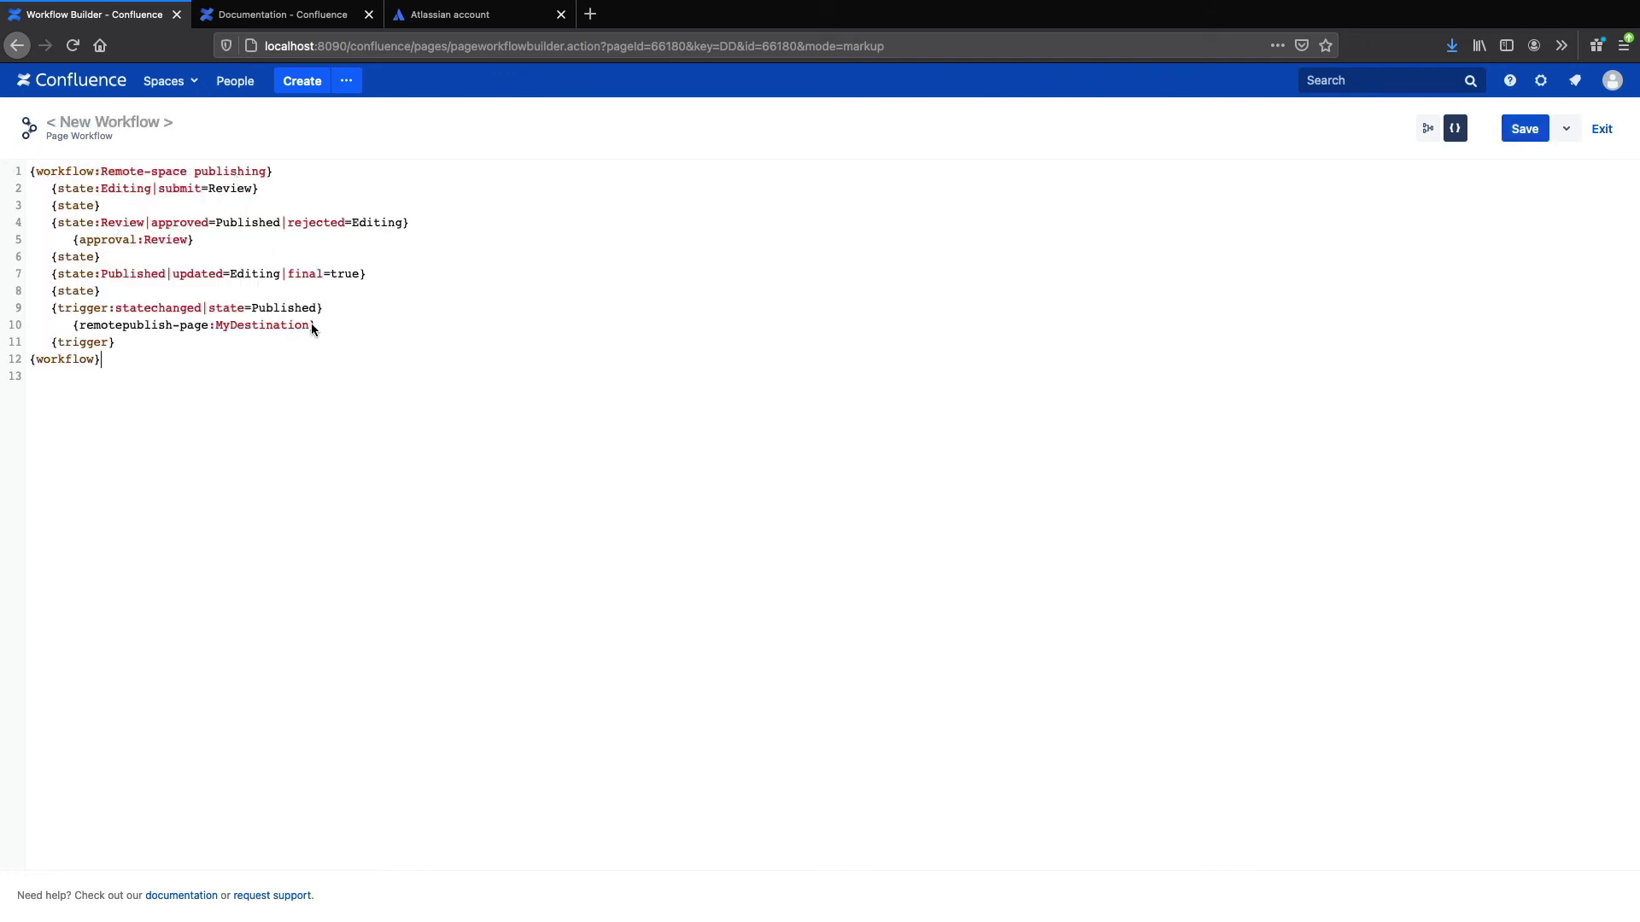
{"action": "left_click_drag", "start_coordinate": [311, 329], "coordinate": [215, 328]}
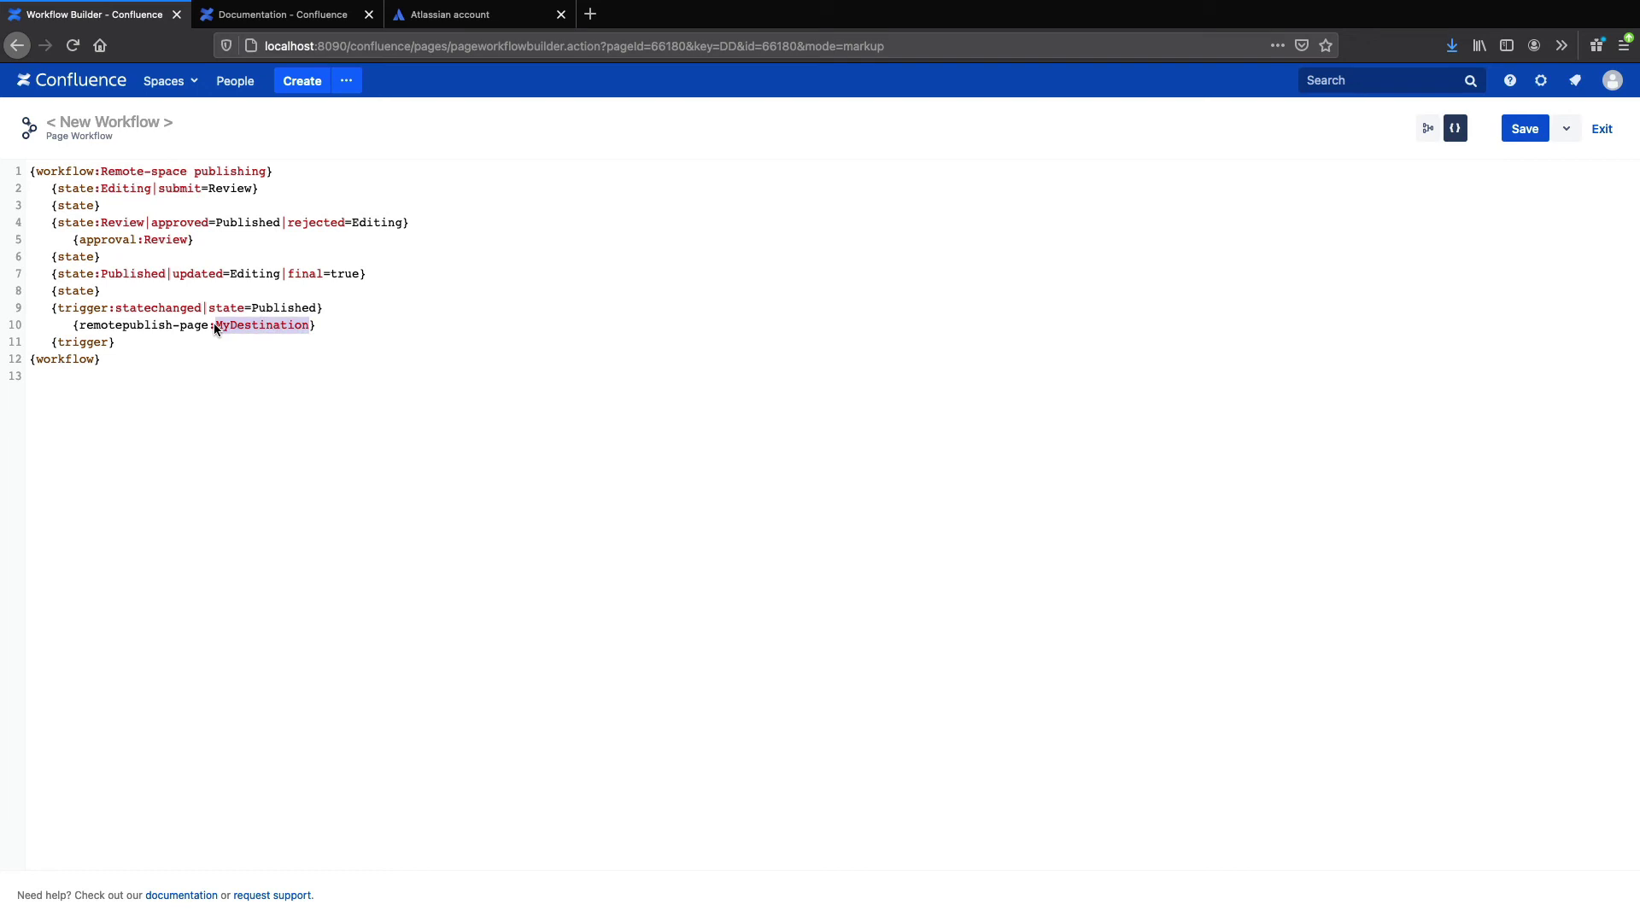
{"action": "key", "text": "BackSpace"}
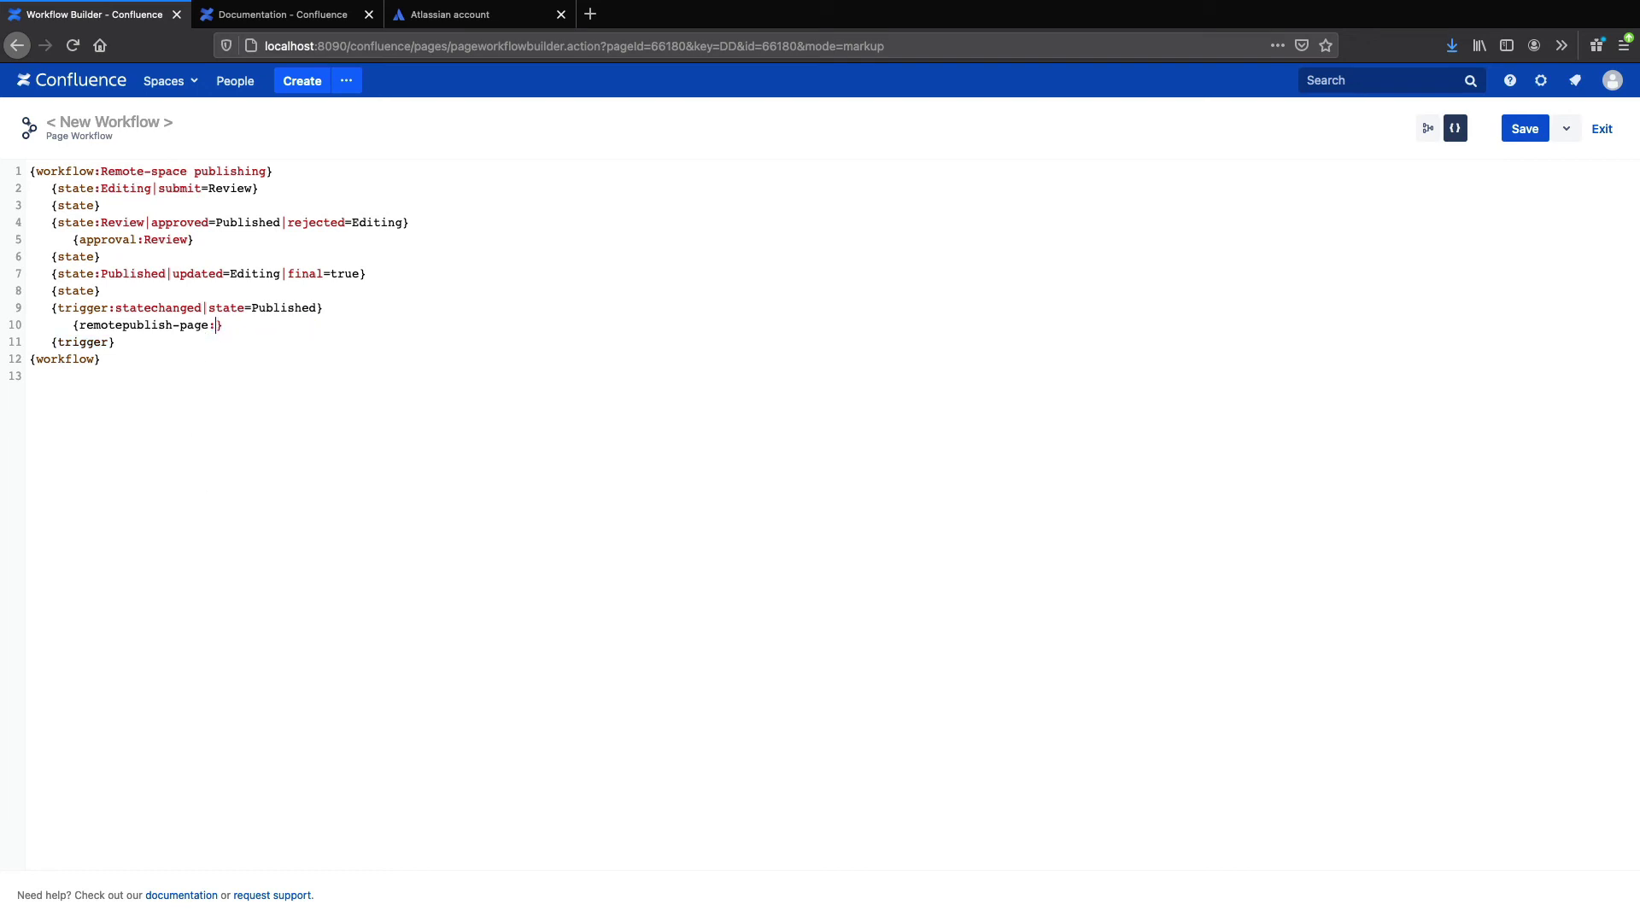
{"action": "type", "text": "CloudPub"}
{"action": "left_click", "coordinate": [1521, 136]}
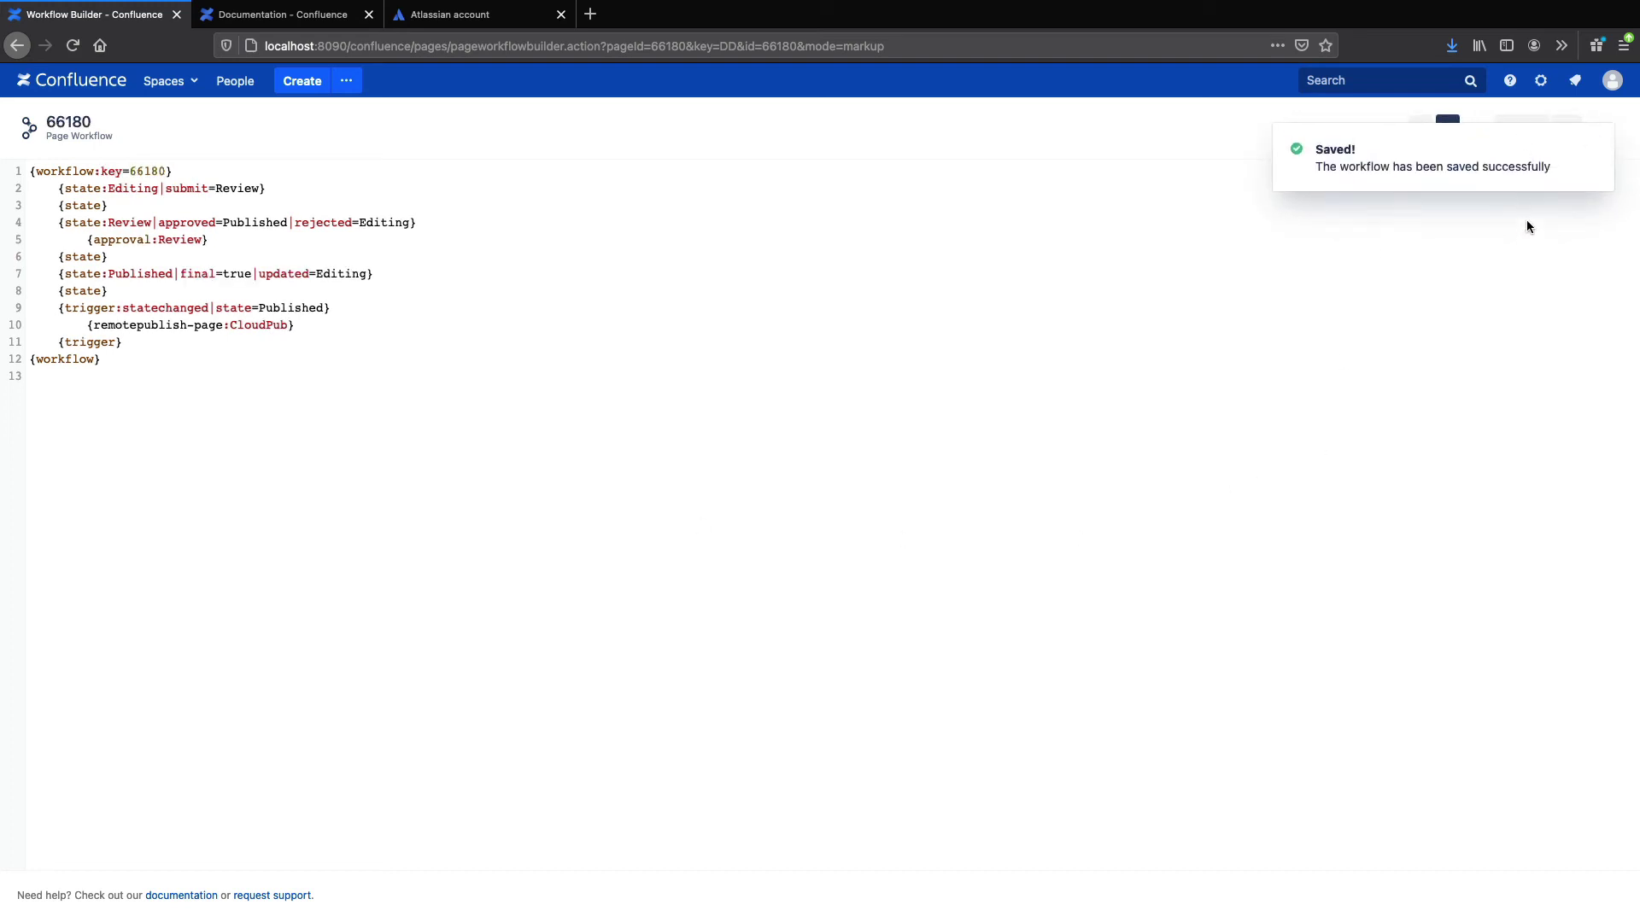
{"action": "left_click", "coordinate": [1590, 149]}
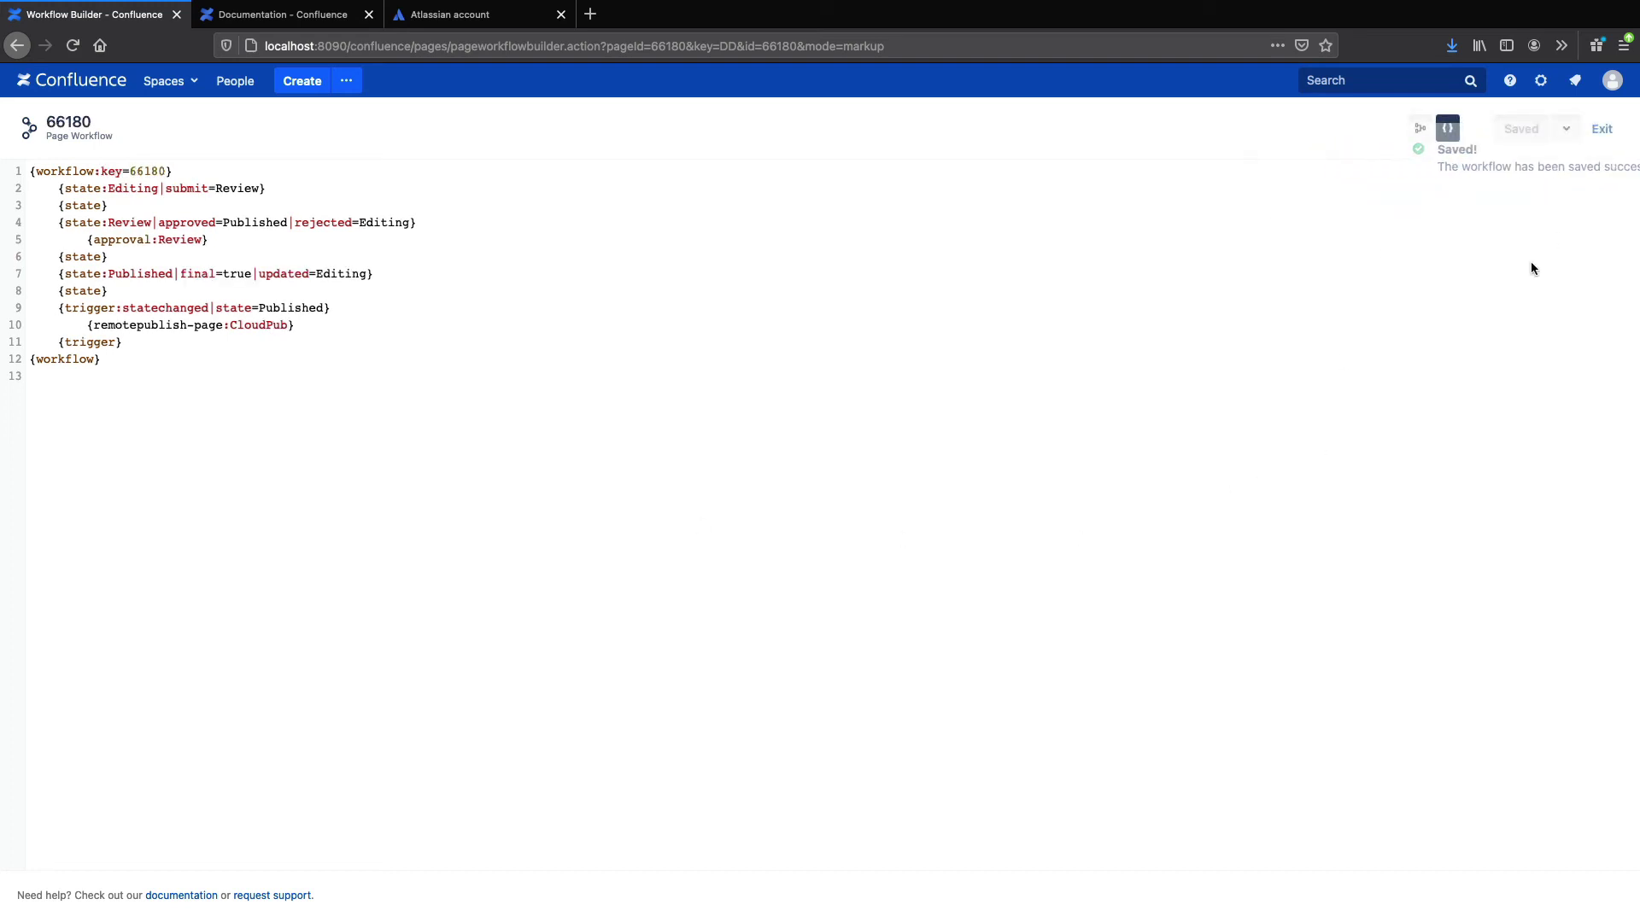
- Submit the Overview page for review, then approve it into the Published state
{"action": "left_click", "coordinate": [1601, 129]}
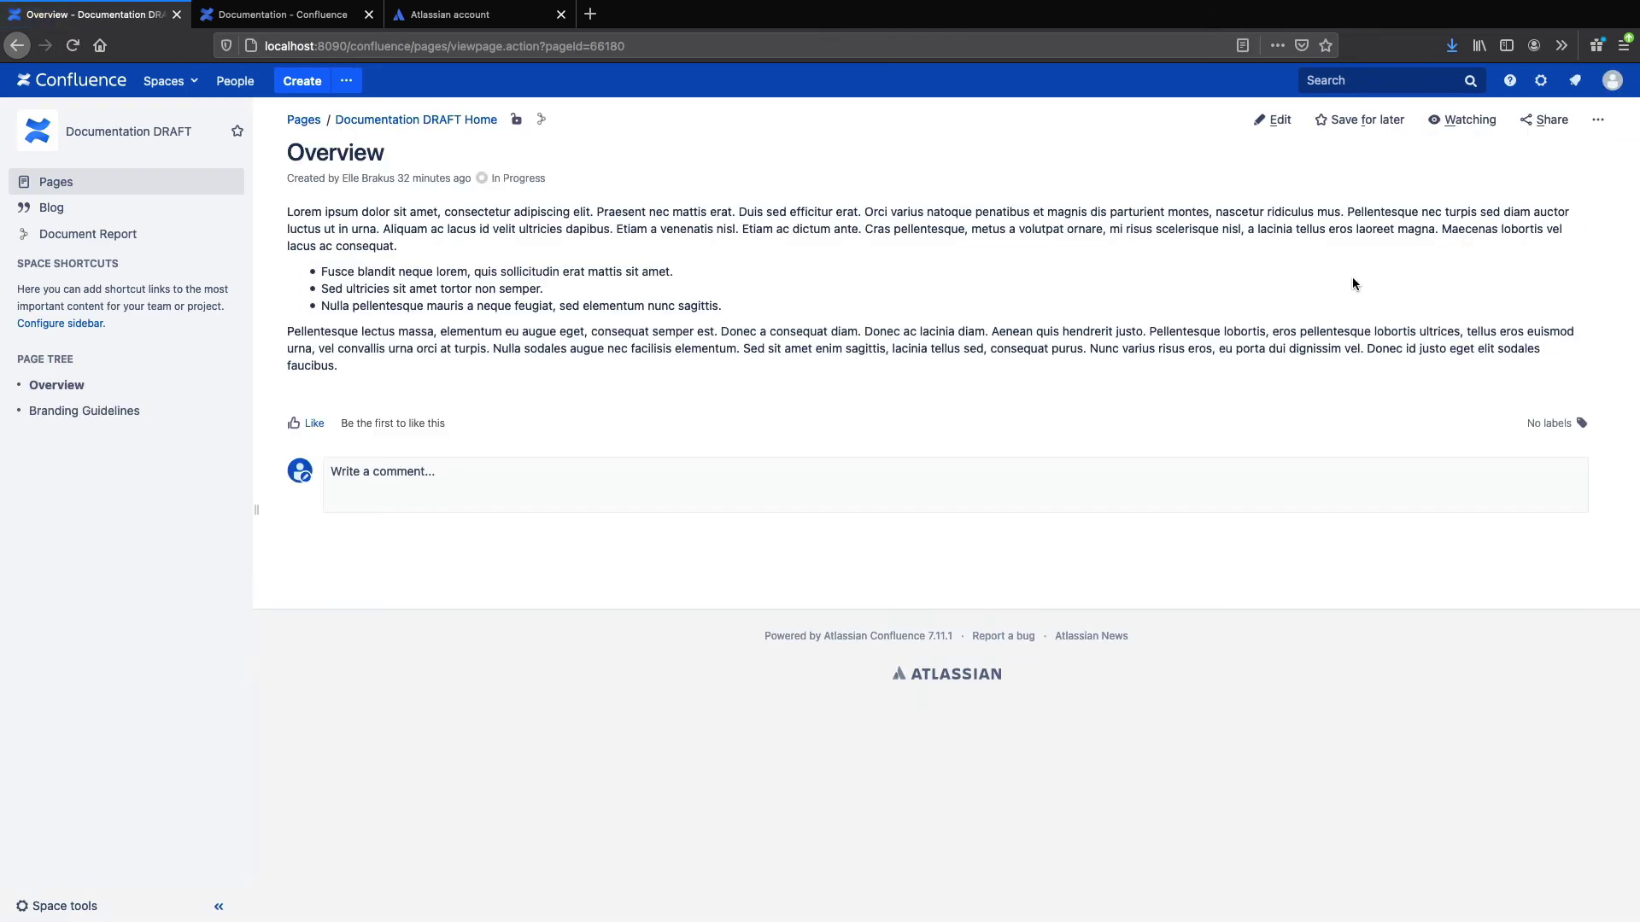
{"action": "left_click", "coordinate": [513, 177]}
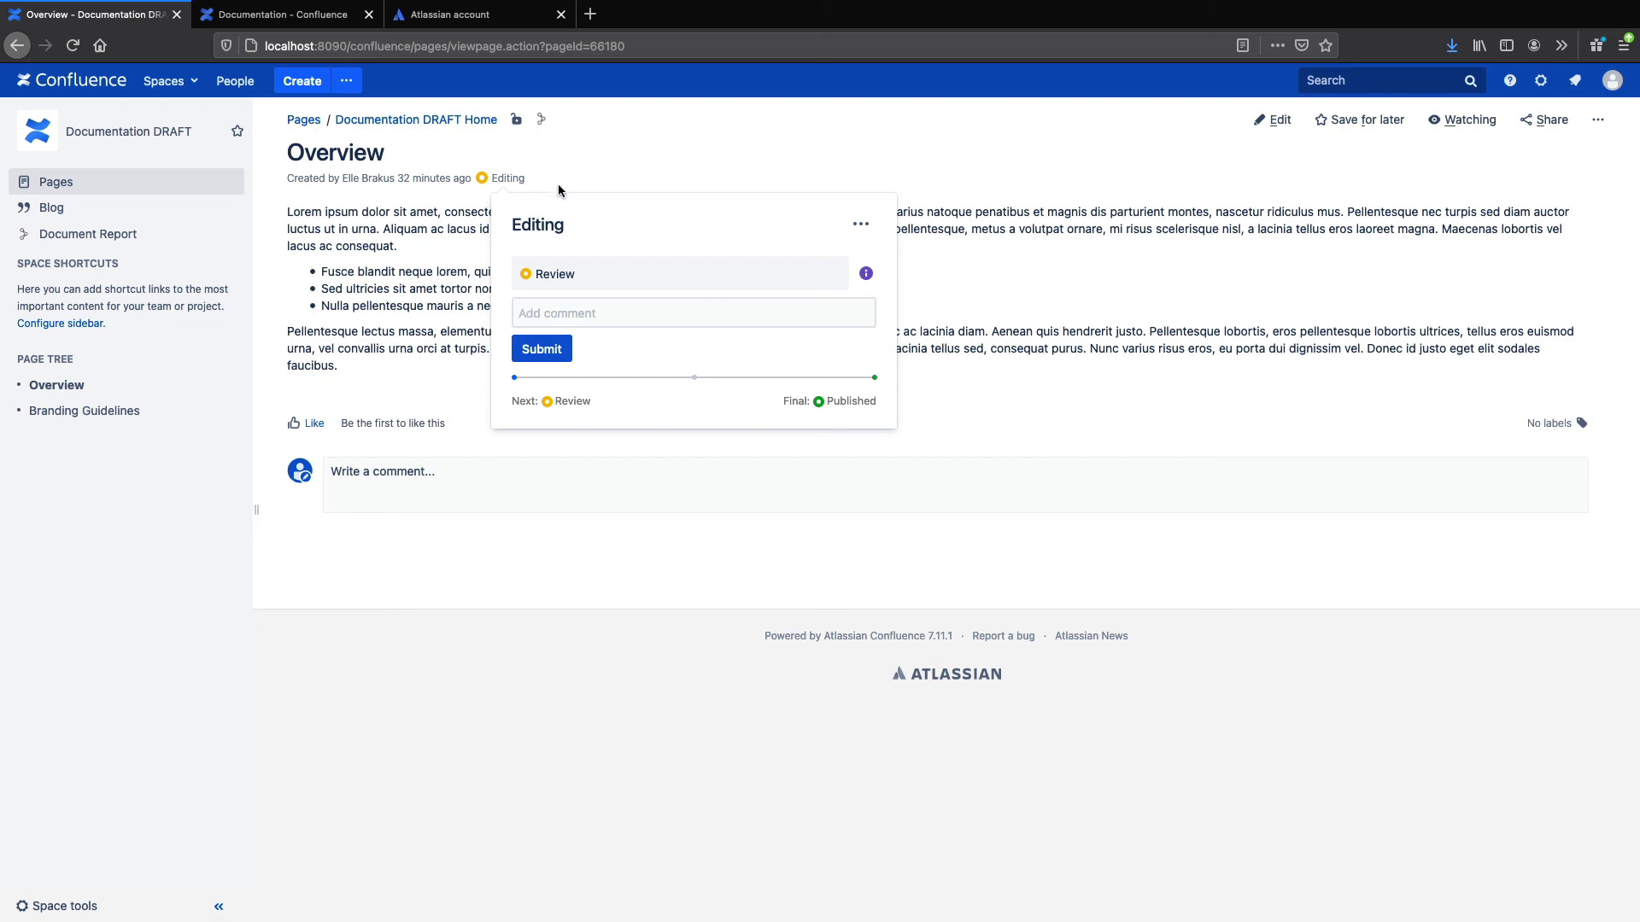
{"action": "left_click", "coordinate": [553, 351]}
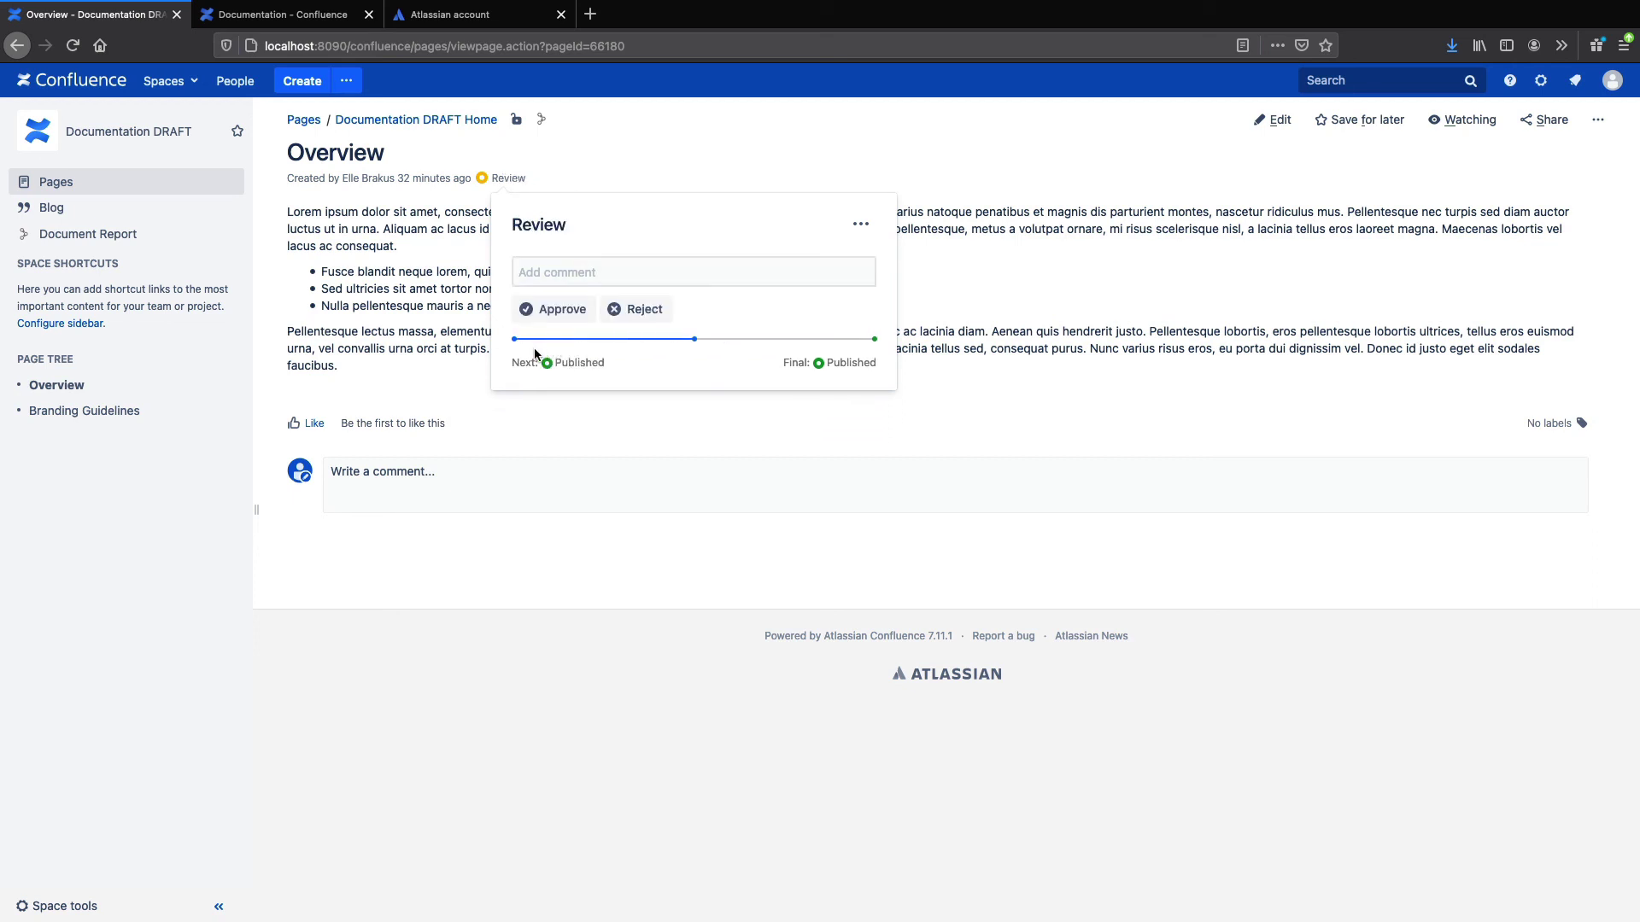
{"action": "left_click", "coordinate": [576, 311]}
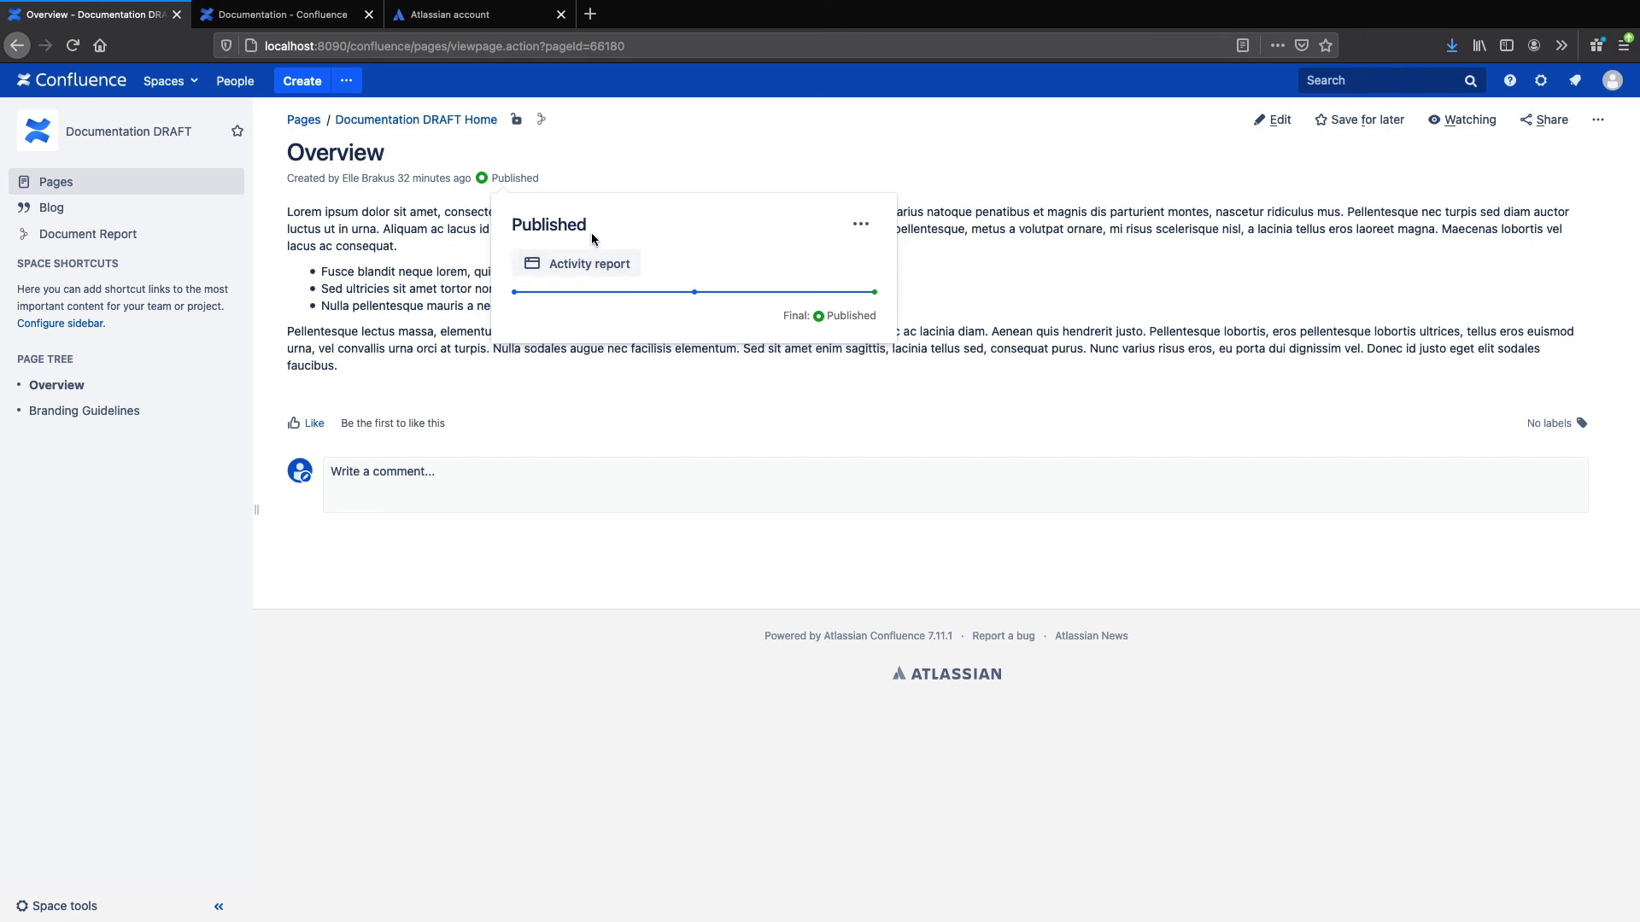
{"action": "left_click", "coordinate": [444, 274]}
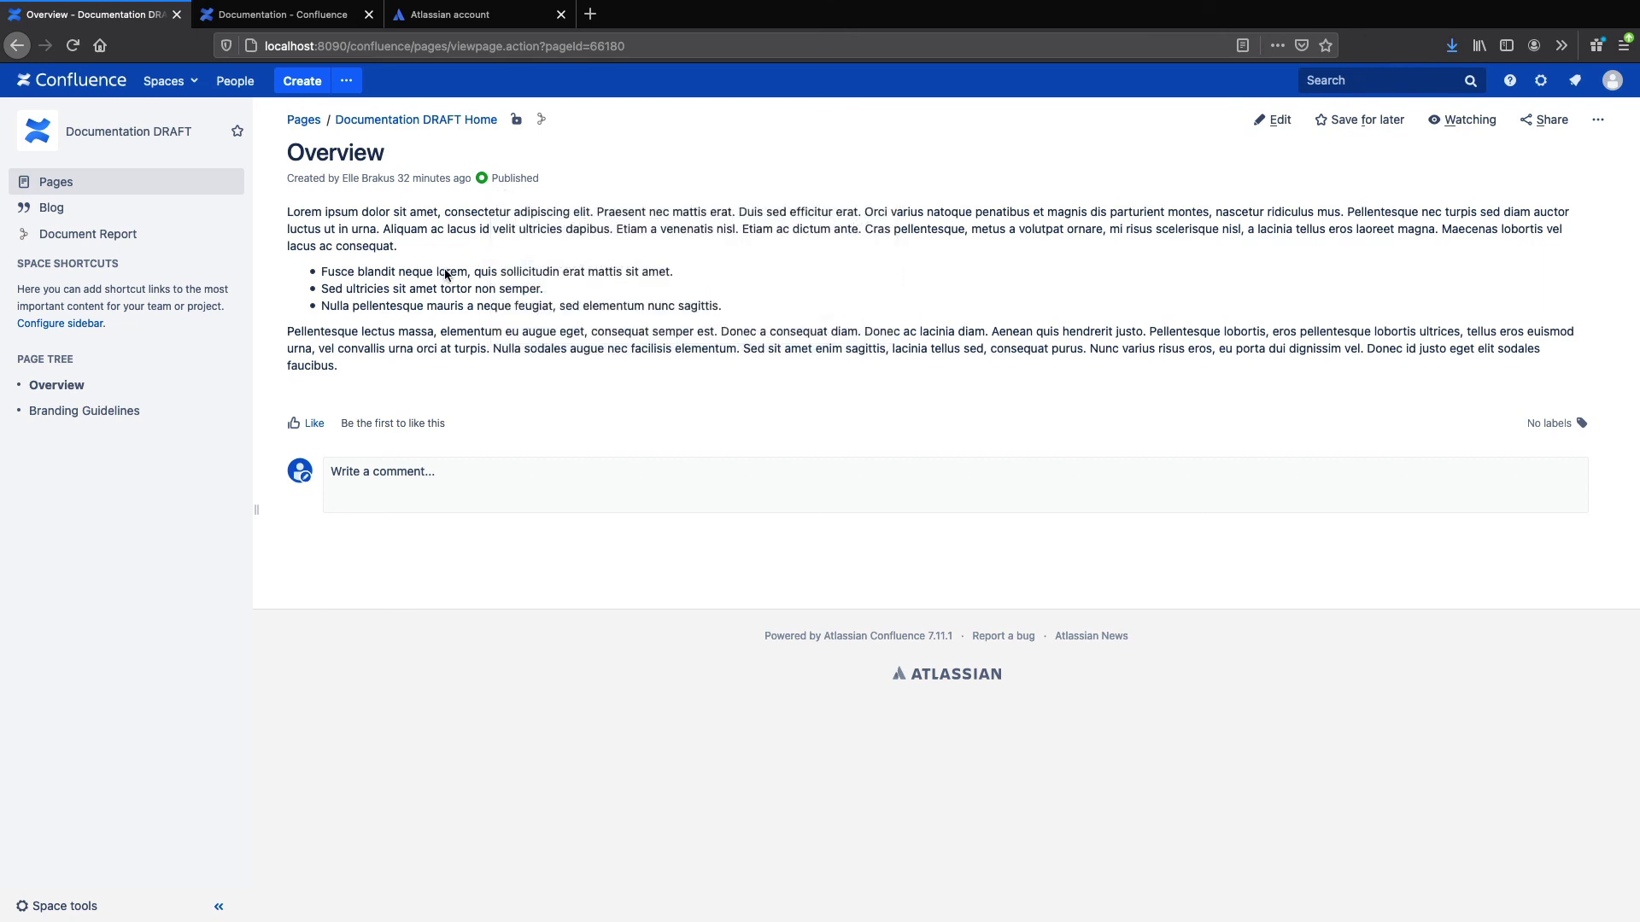
- Reload the cloud Documentation space and open the published Overview page from Pages
{"action": "left_click", "coordinate": [346, 17]}
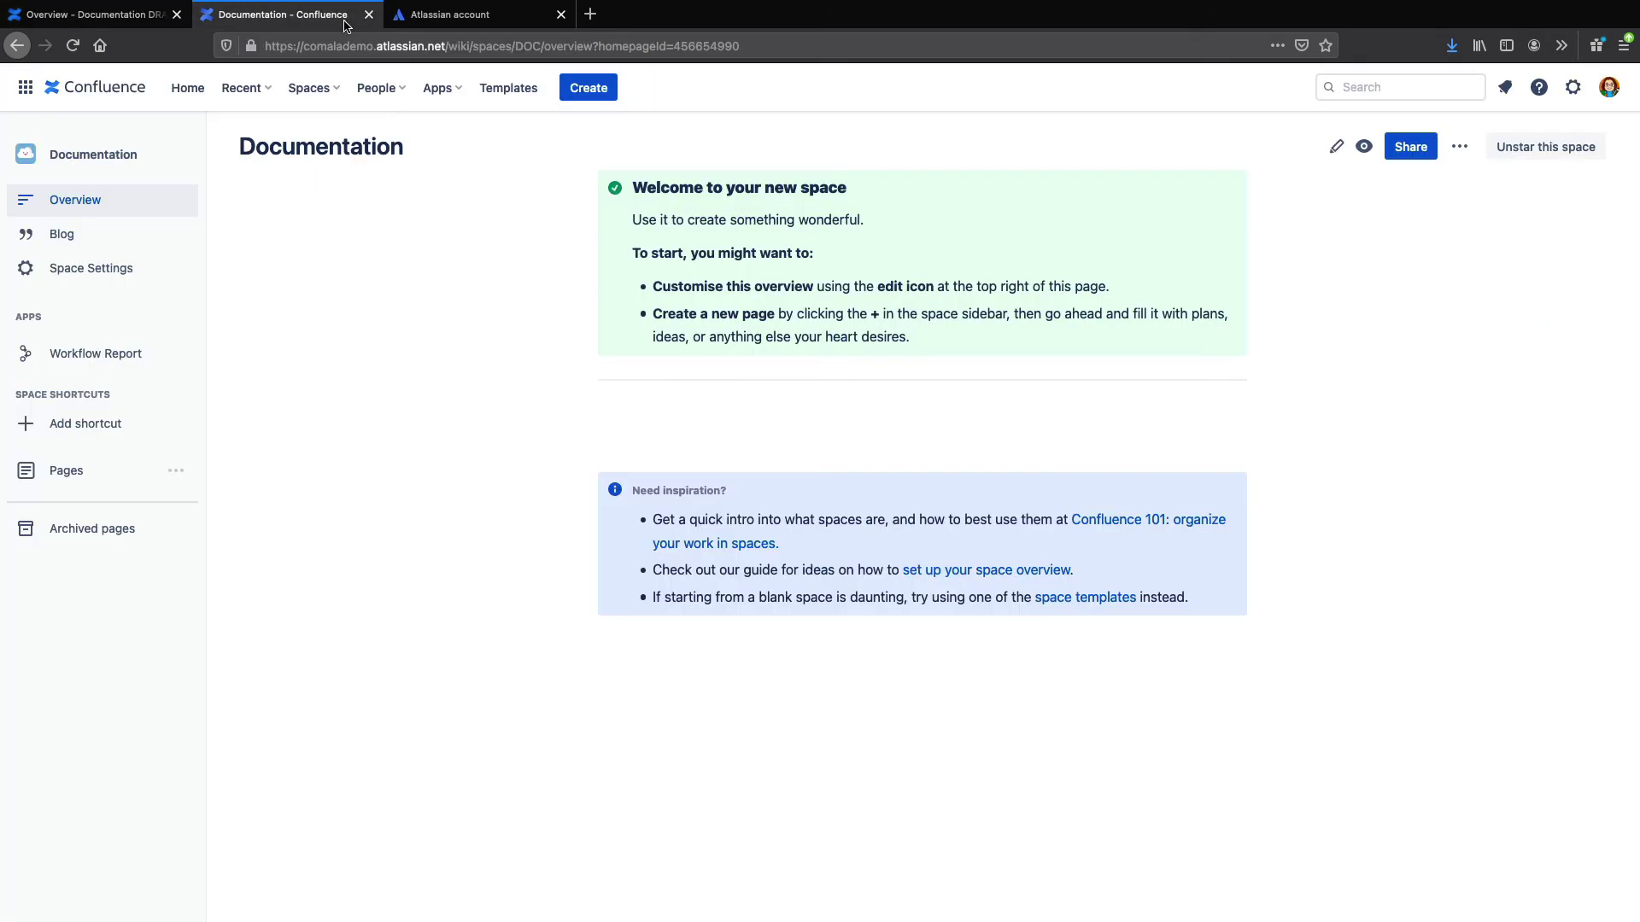
{"action": "left_click", "coordinate": [75, 46]}
{"action": "left_click", "coordinate": [53, 472]}
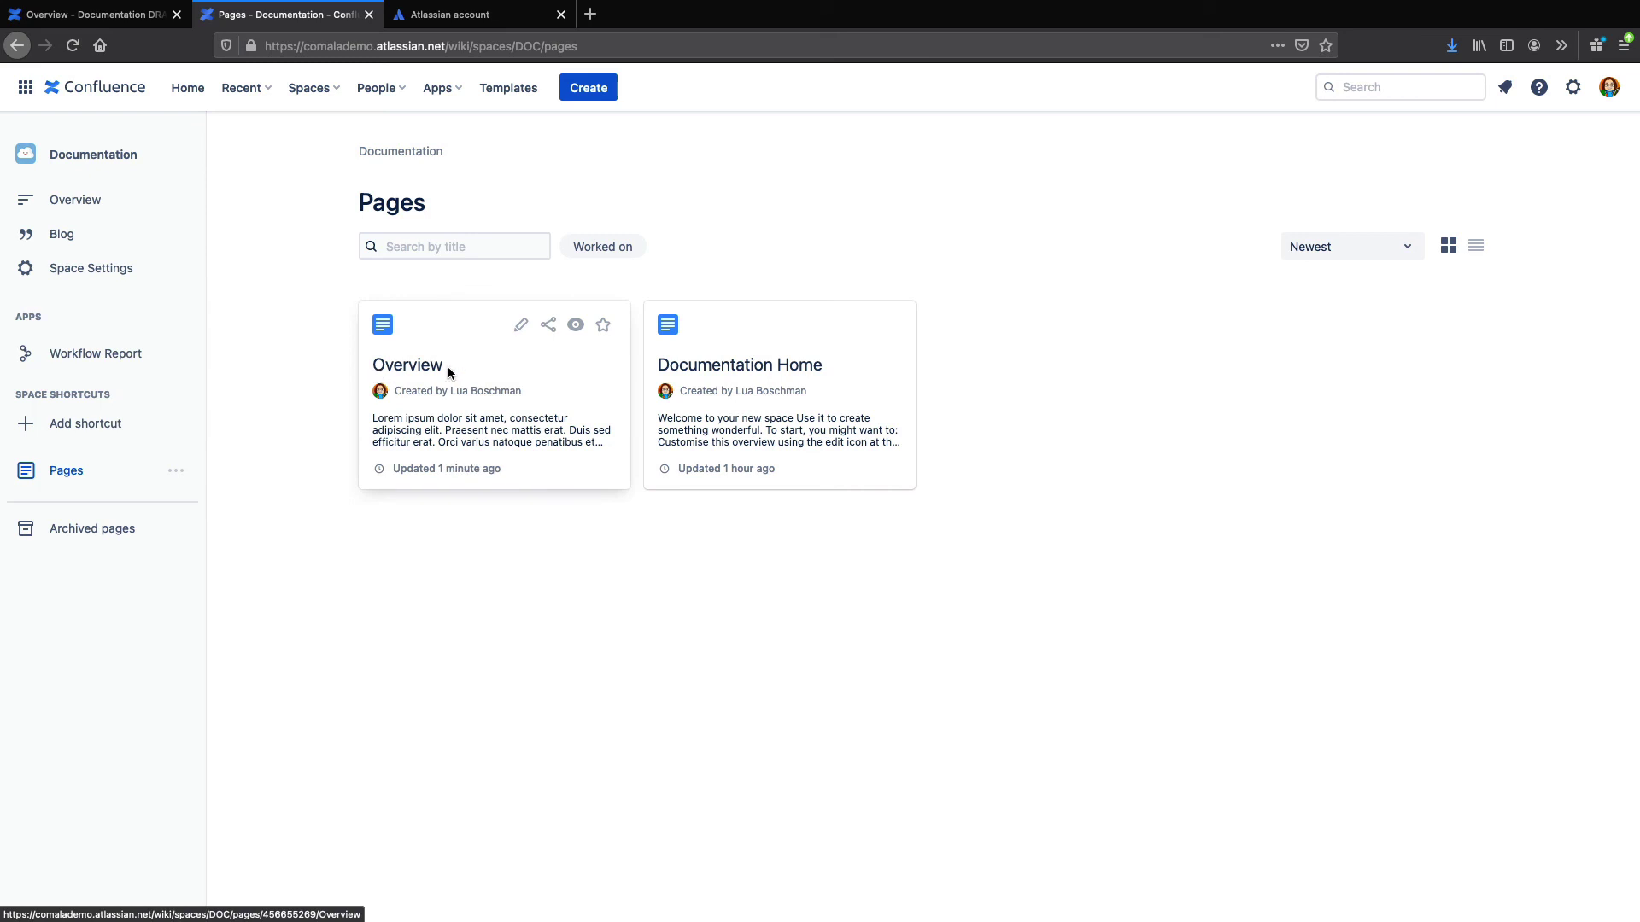
{"action": "left_click", "coordinate": [424, 367]}
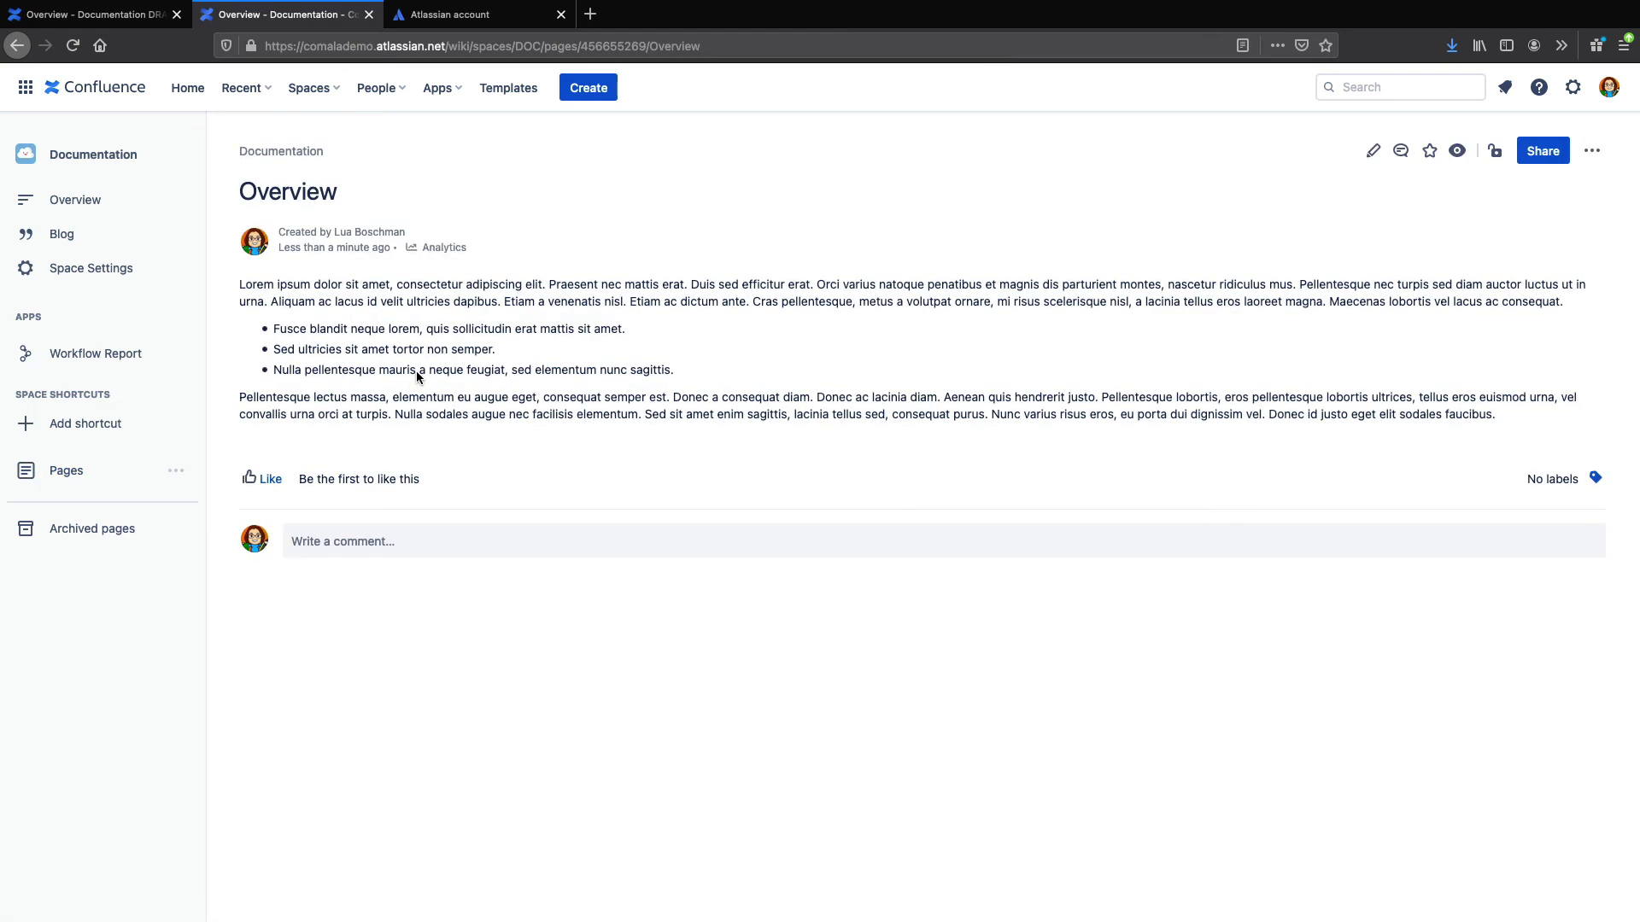